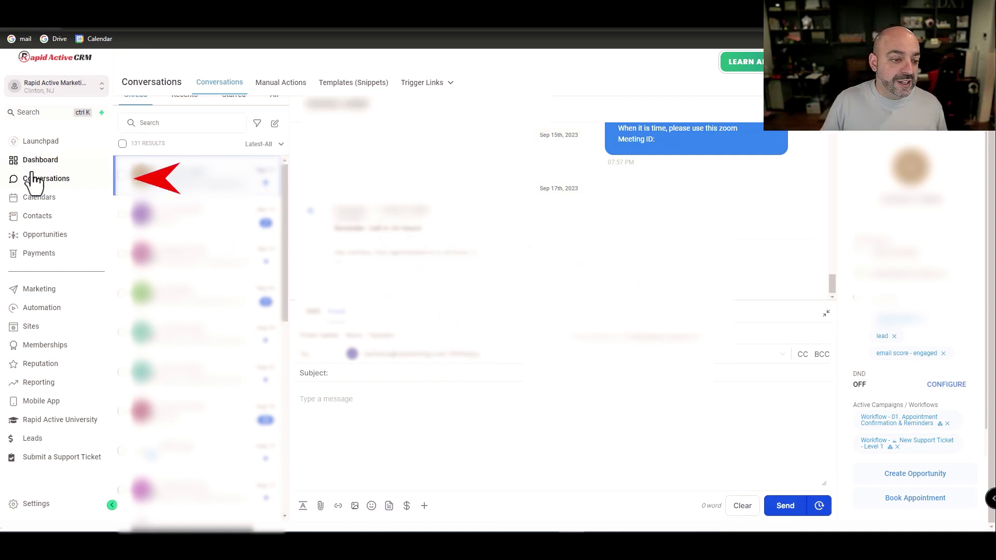
Step: Scroll up through the Conversations inbox of 131 conversations
scroll(469, 233, up, 3)
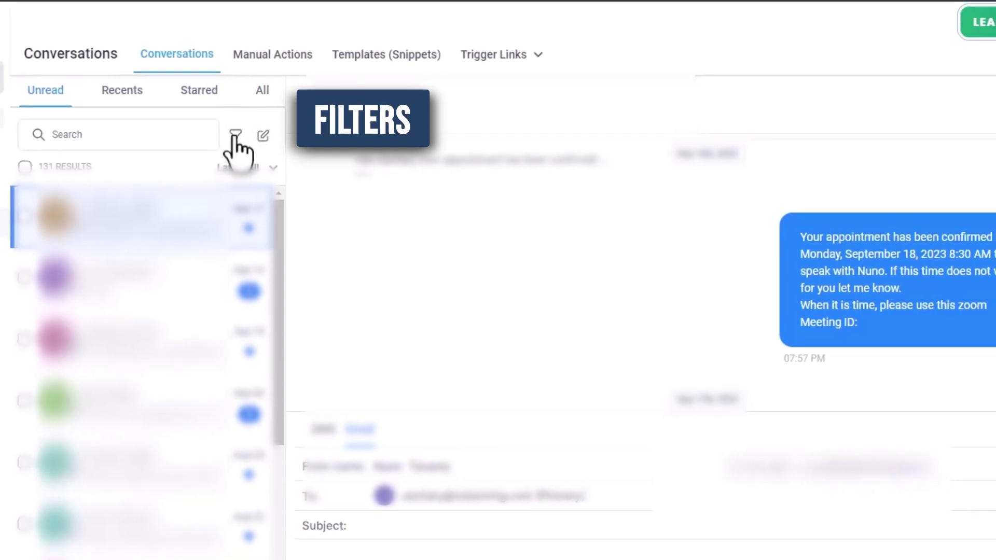
Step: Apply Inbound and Facebook last-message quick filters, narrowing the inbox to 5 conversations
click(235, 136)
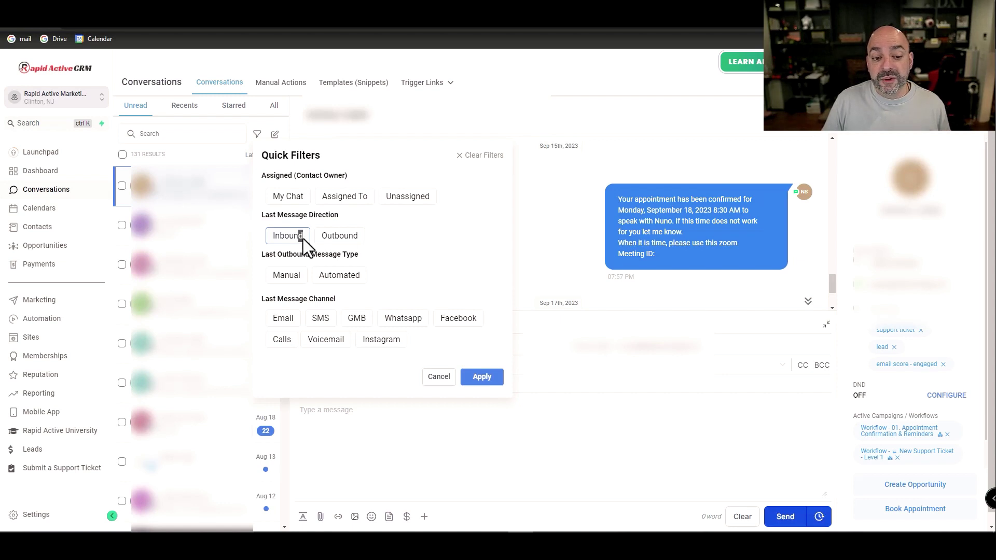
click(476, 383)
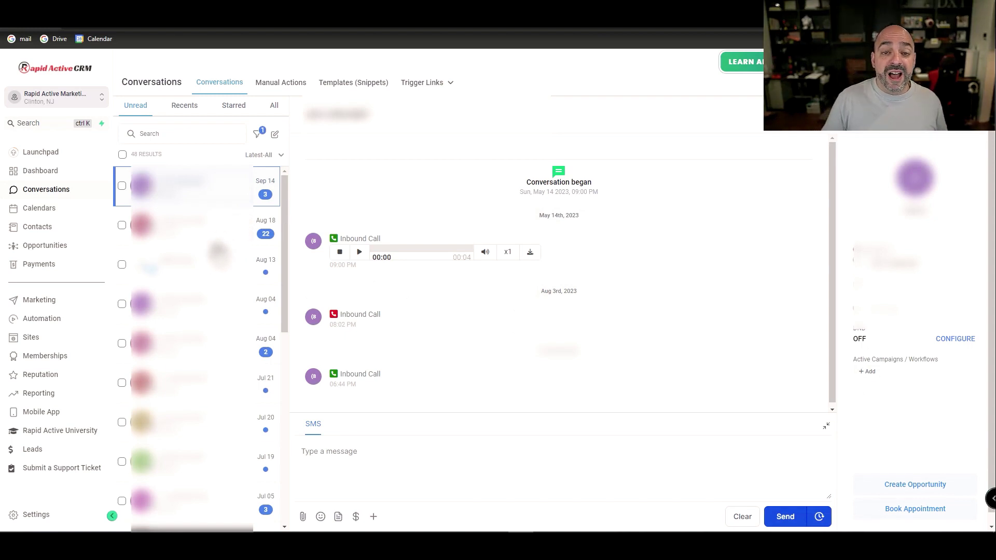
click(260, 135)
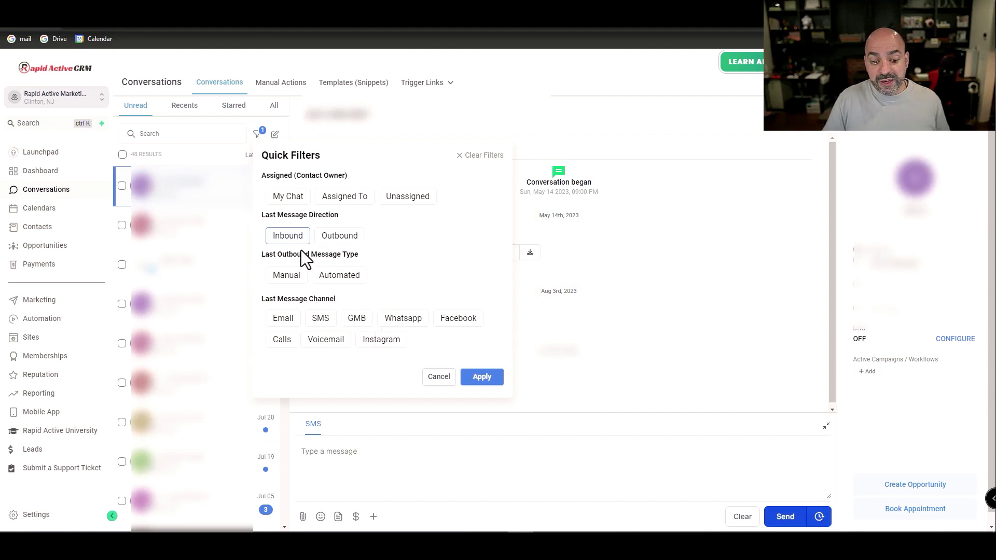
click(481, 377)
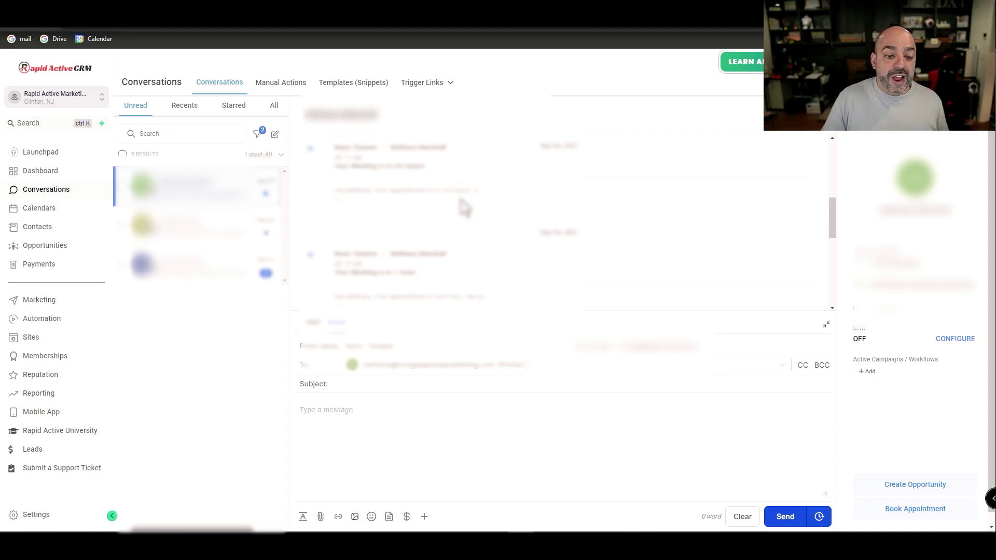
click(256, 136)
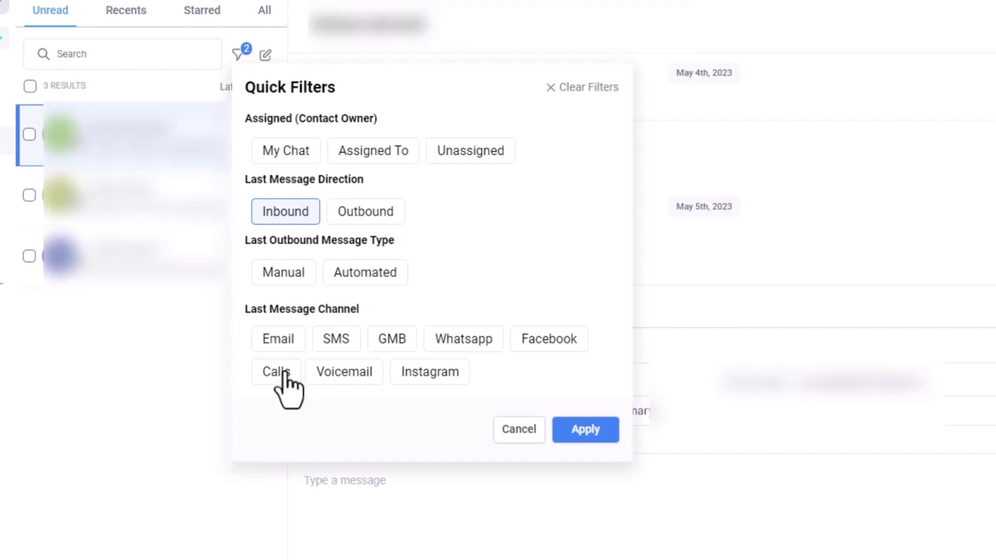
click(539, 346)
click(586, 436)
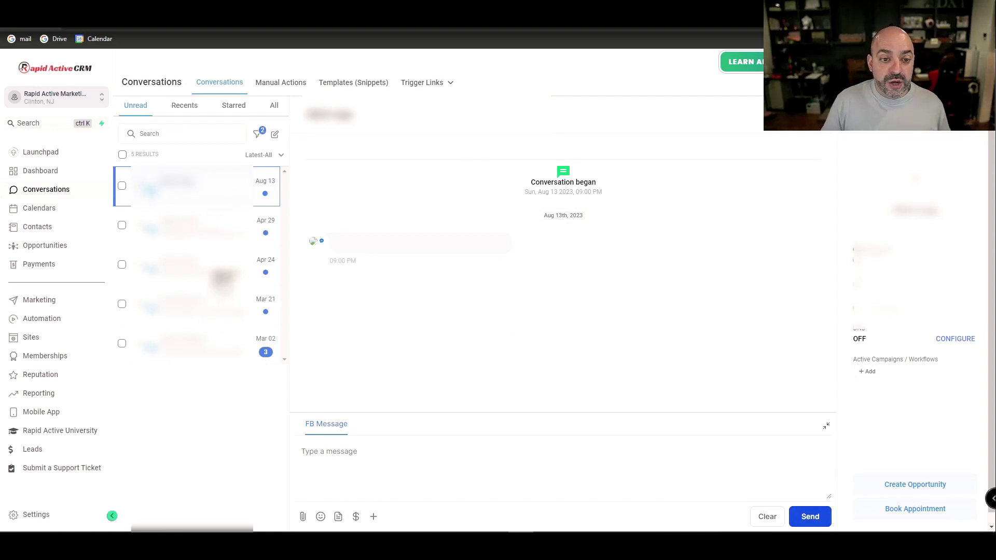
click(256, 134)
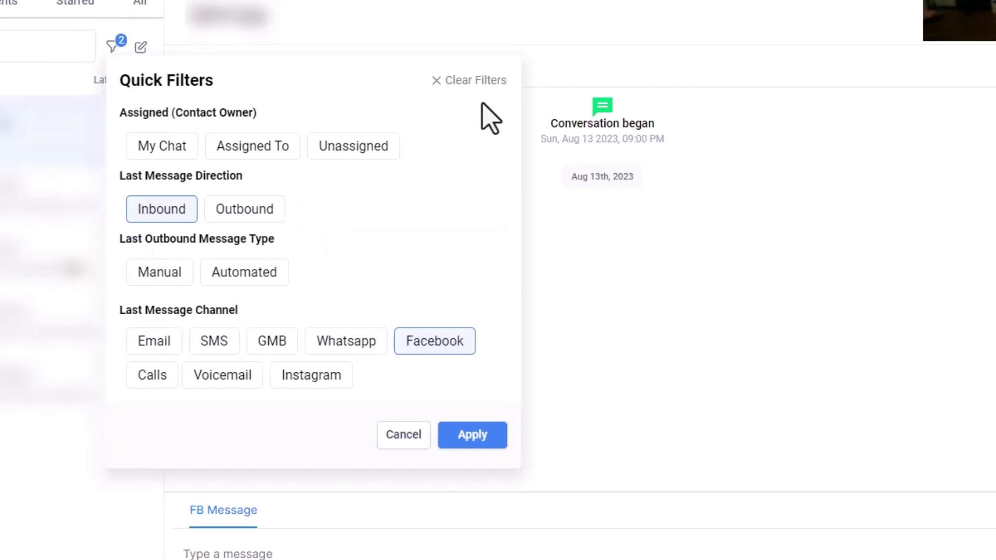
click(467, 81)
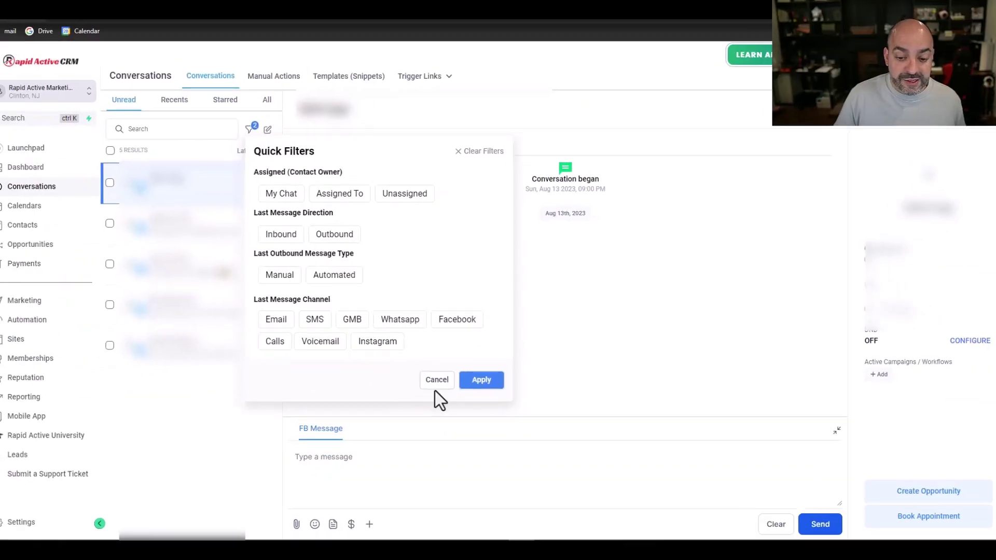
Step: Close the filter panel and dismiss a new message window without sending
click(436, 384)
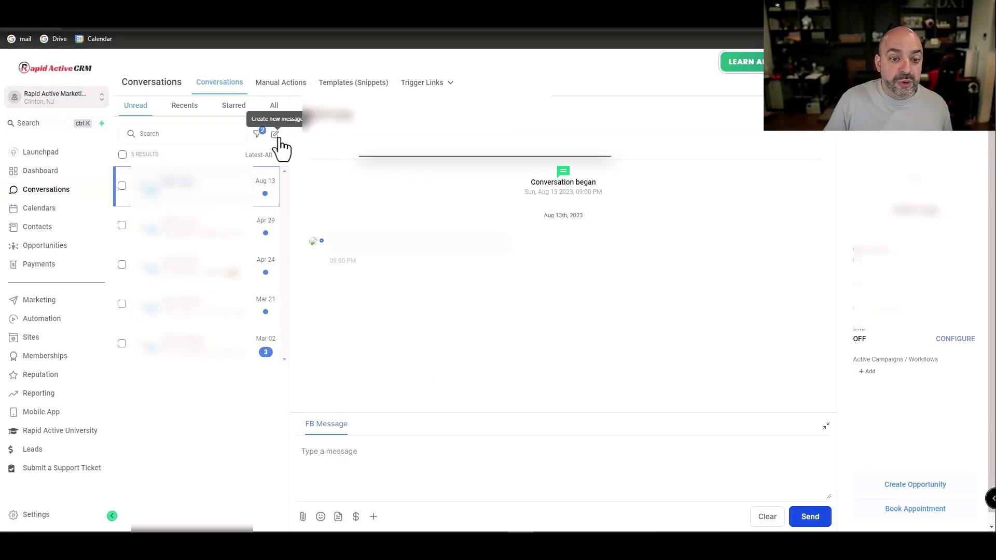
click(276, 135)
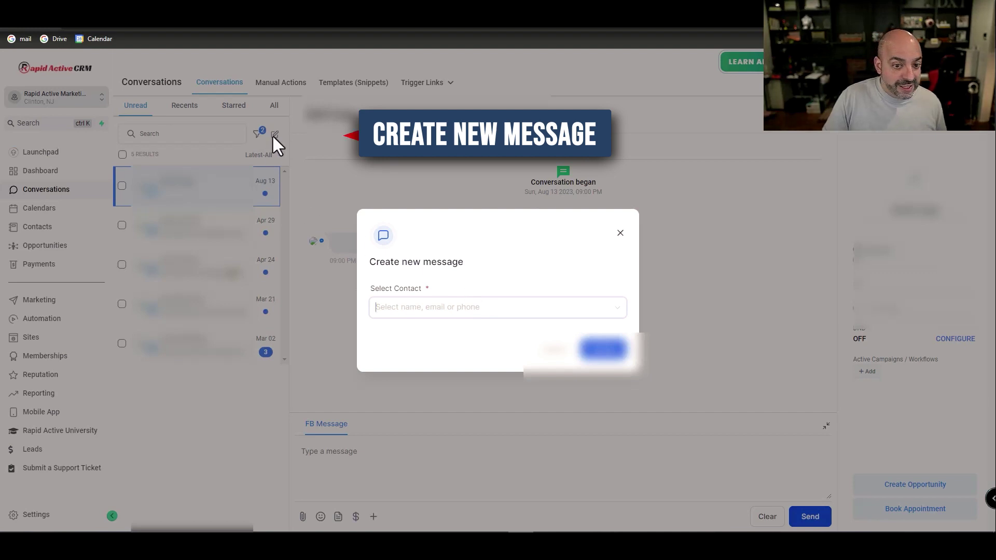
click(620, 233)
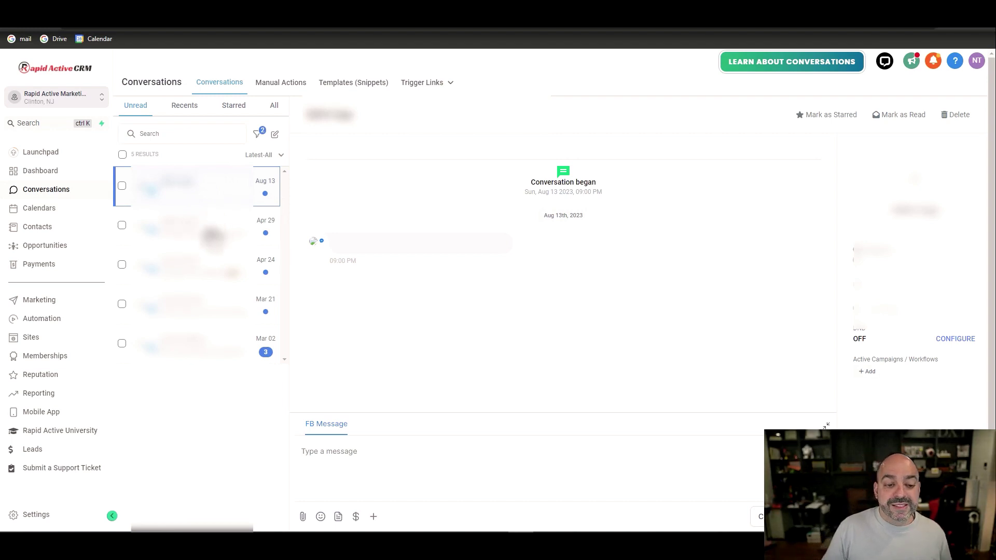
Step: Star and delete the Apr 29 conversation, then delete the Aug 13 conversation
click(212, 236)
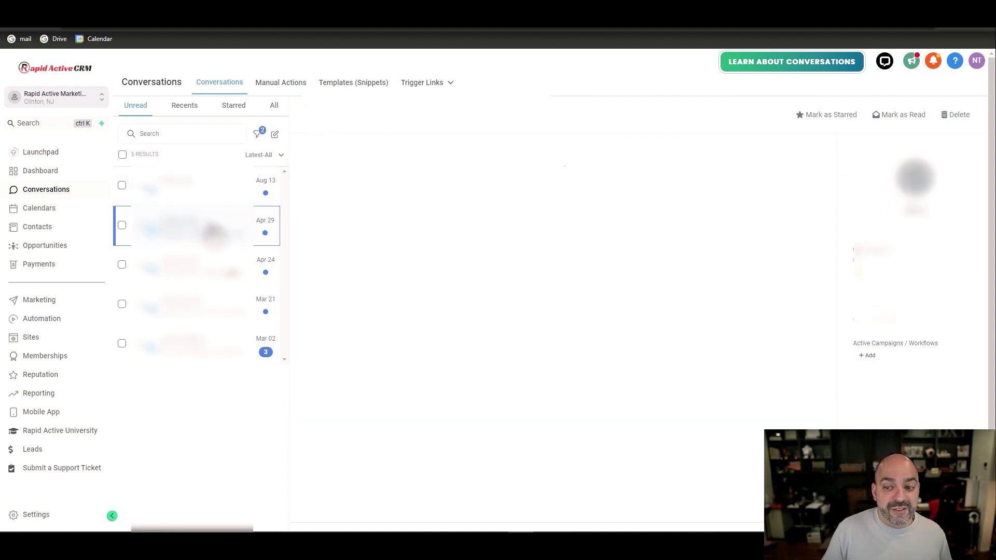
click(820, 123)
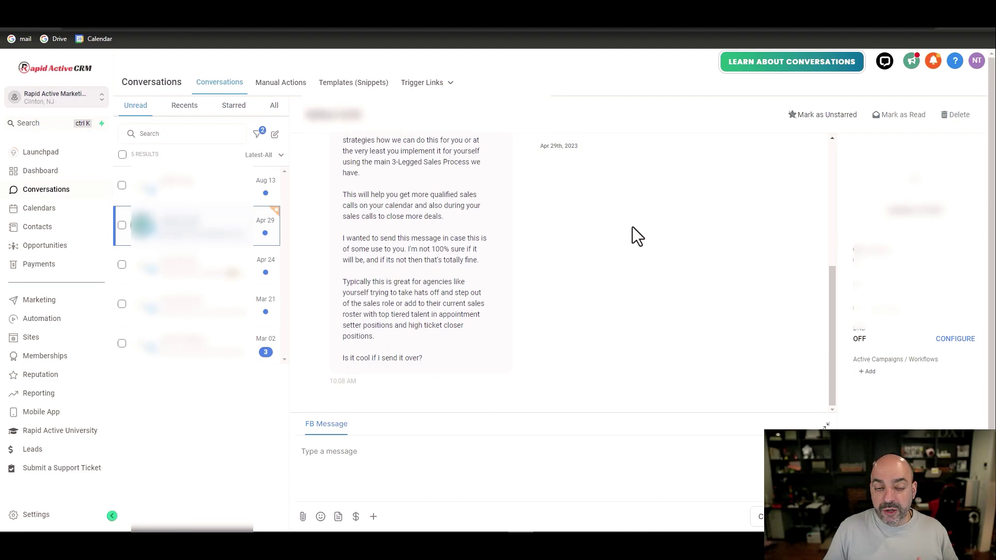
click(961, 119)
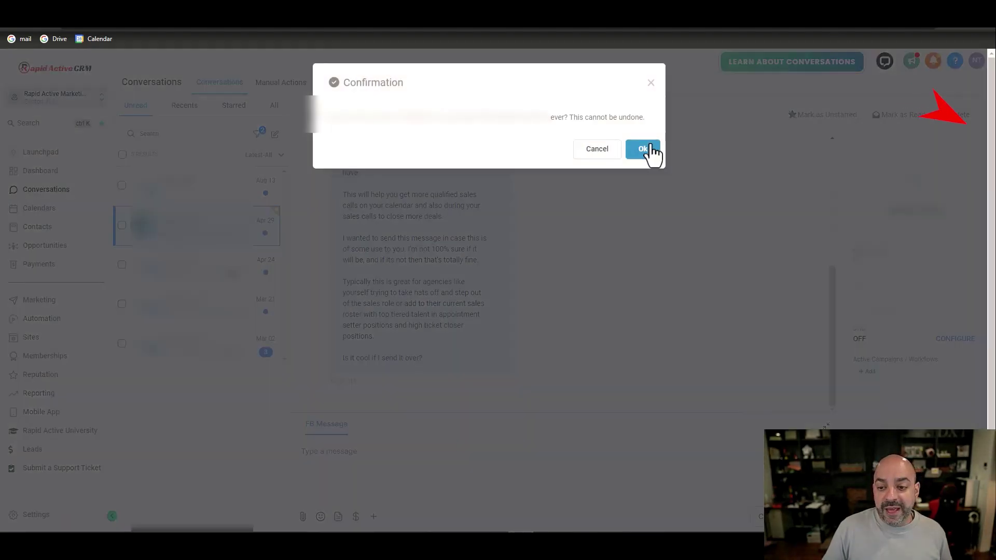
click(646, 150)
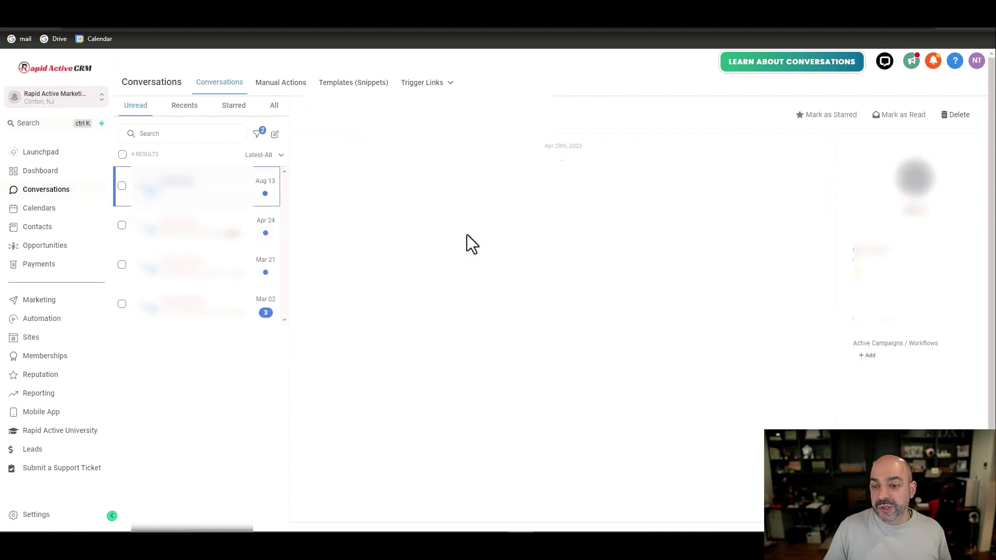
click(951, 118)
click(643, 150)
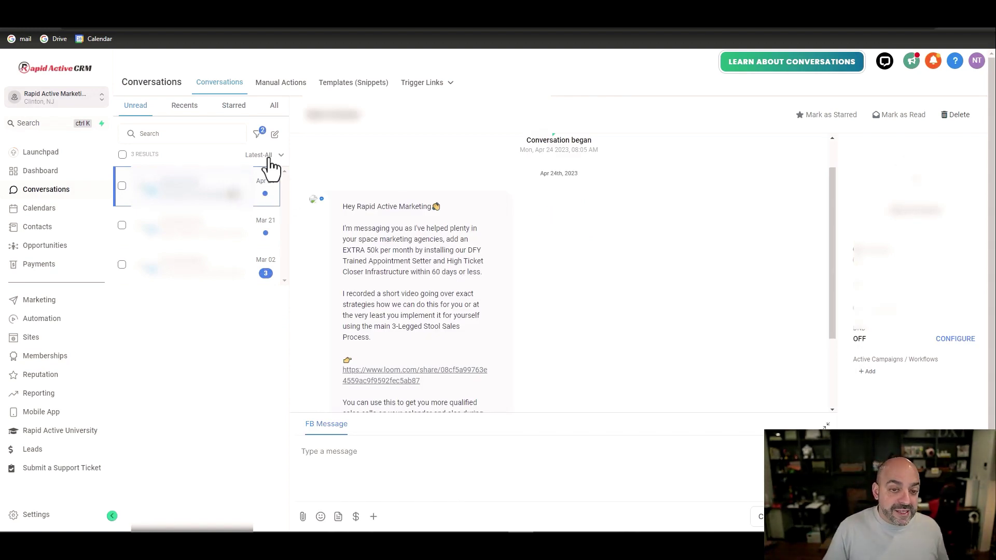
Step: Browse the 17 templates and Add Template options, then return to the 129-conversation inbox
click(351, 84)
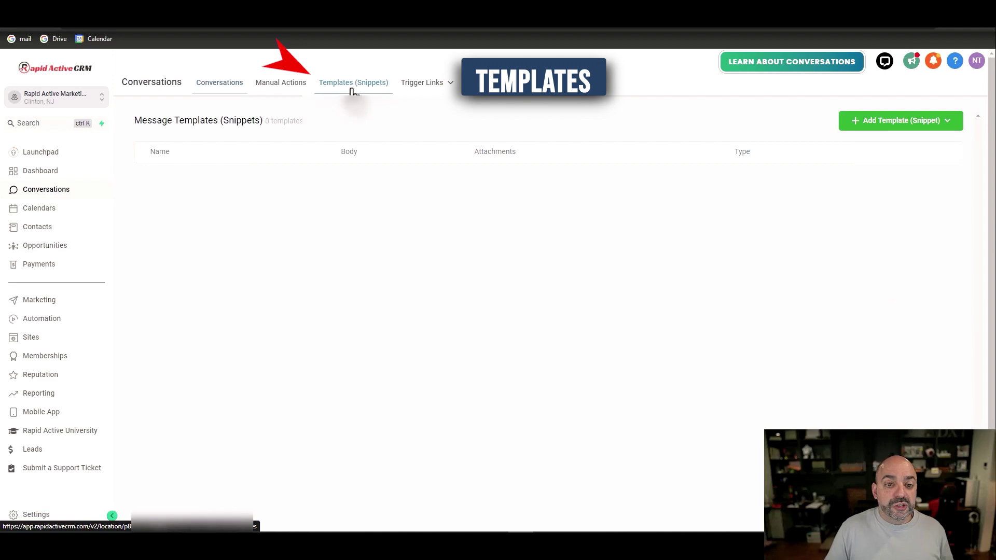
scroll(445, 193, down, 5)
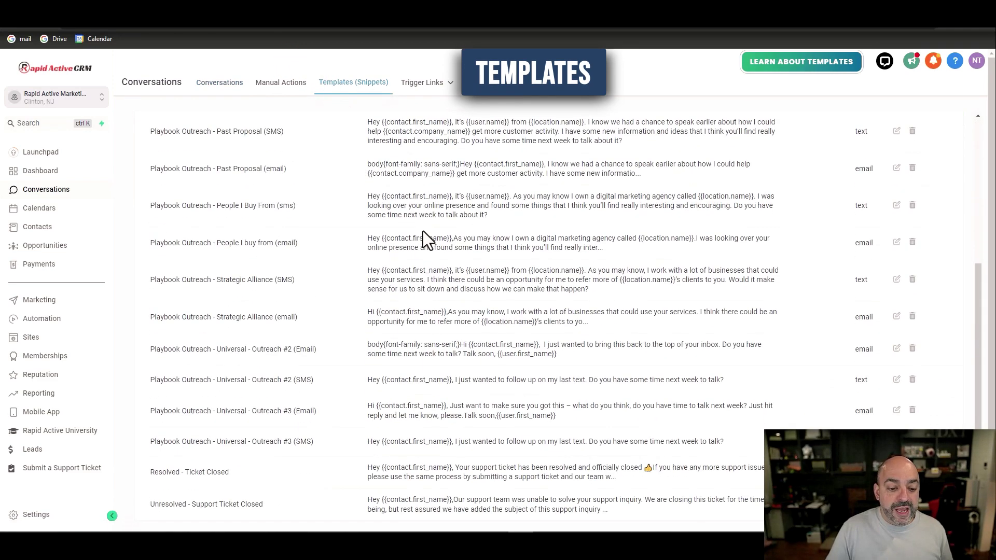
scroll(422, 229, up, 5)
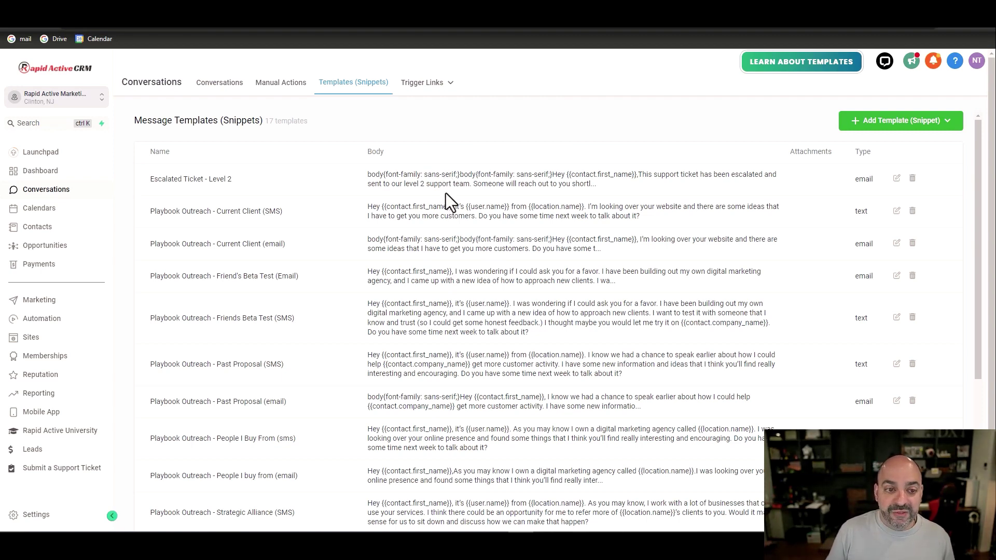
click(884, 122)
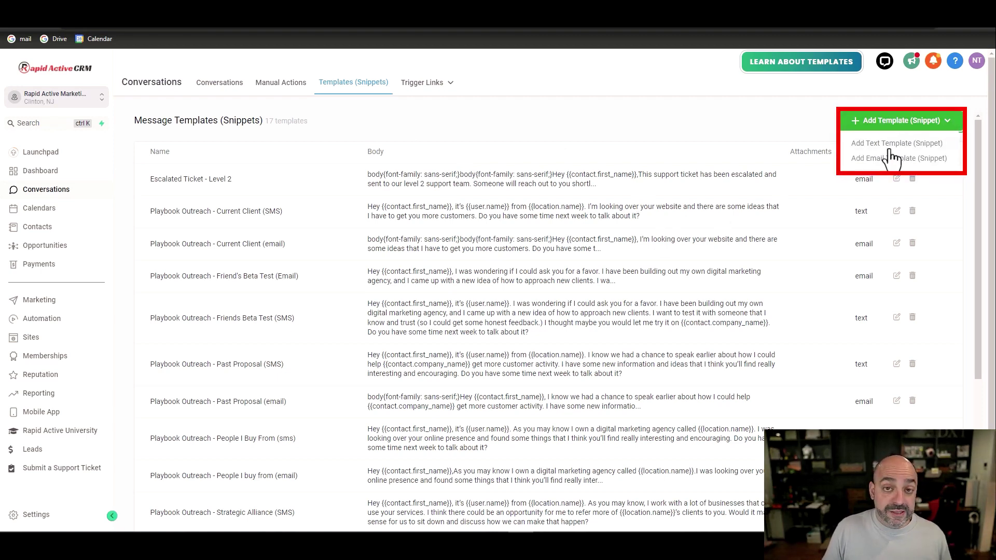
click(237, 90)
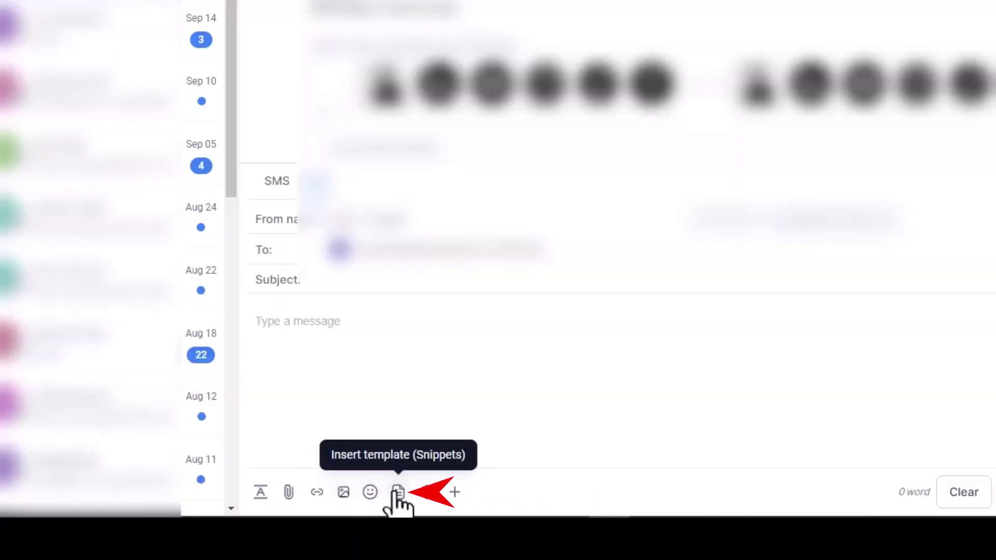
click(398, 491)
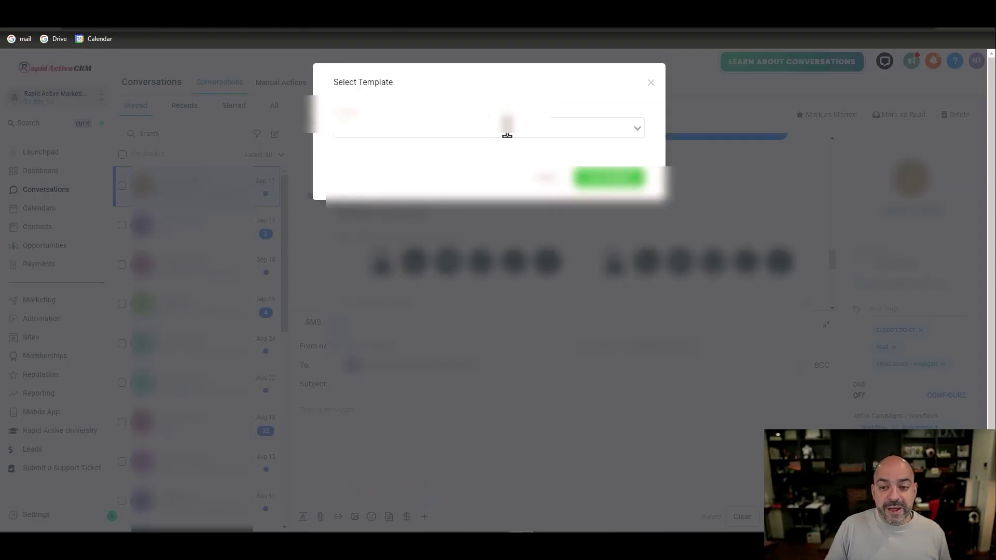
click(506, 130)
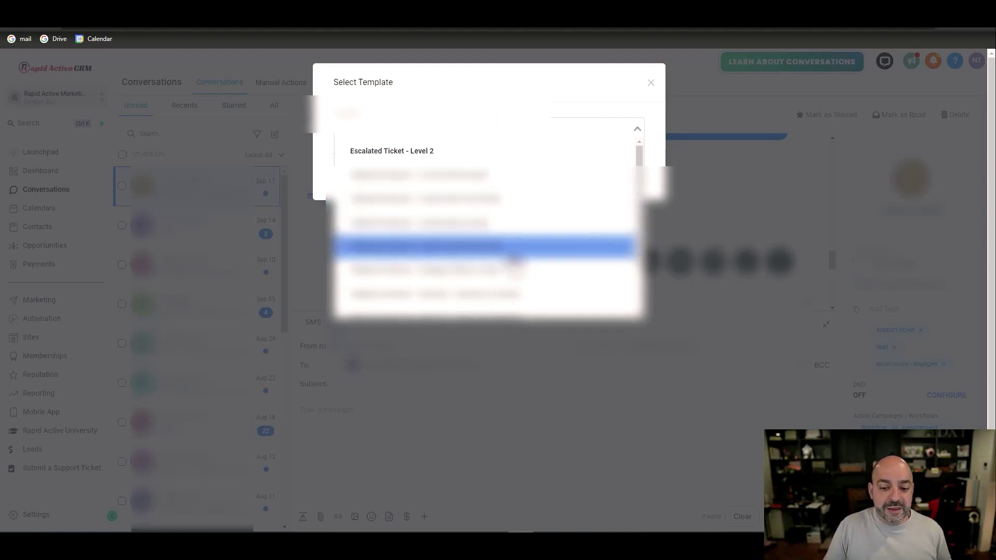
click(650, 84)
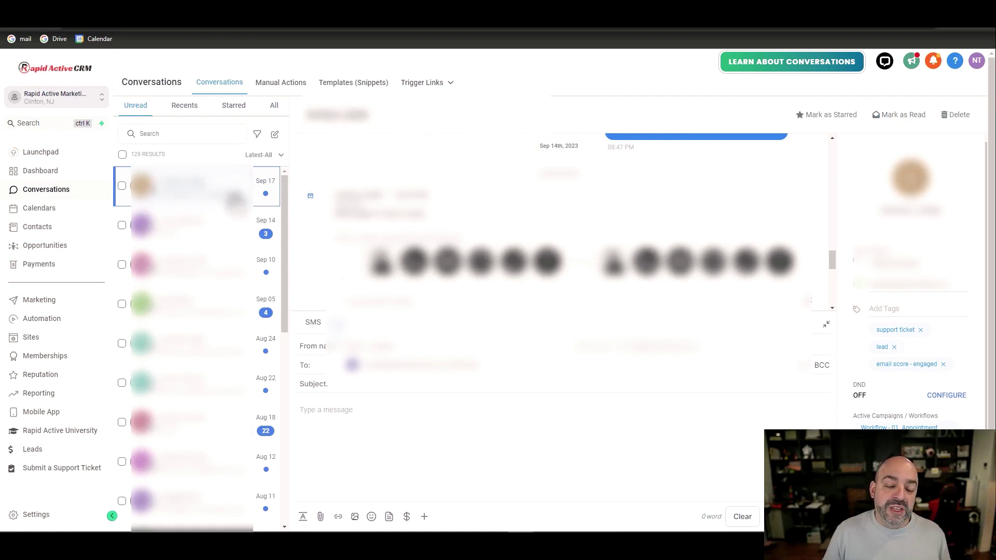
Step: Turn on Mark as read in the Support Ticket - Closed workflow settings
click(46, 318)
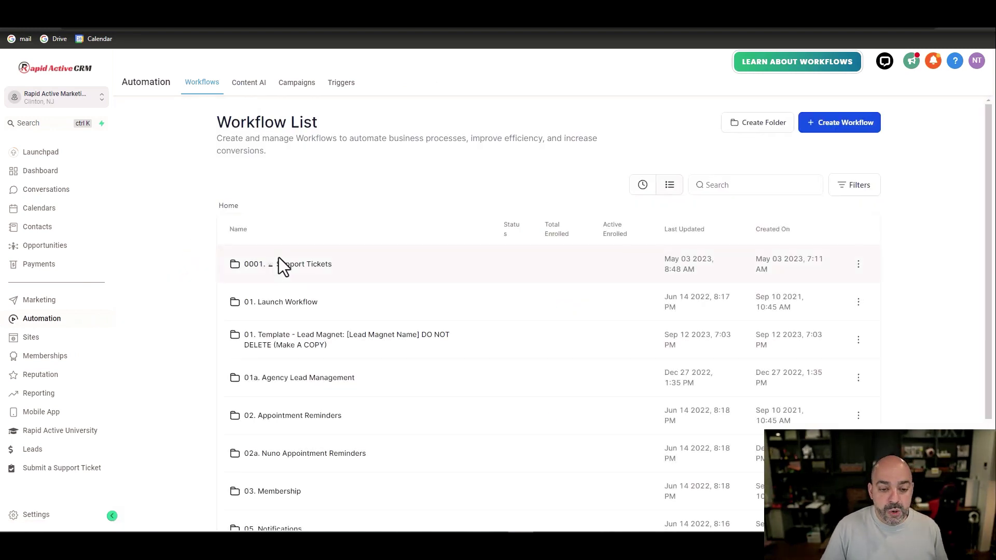
click(294, 266)
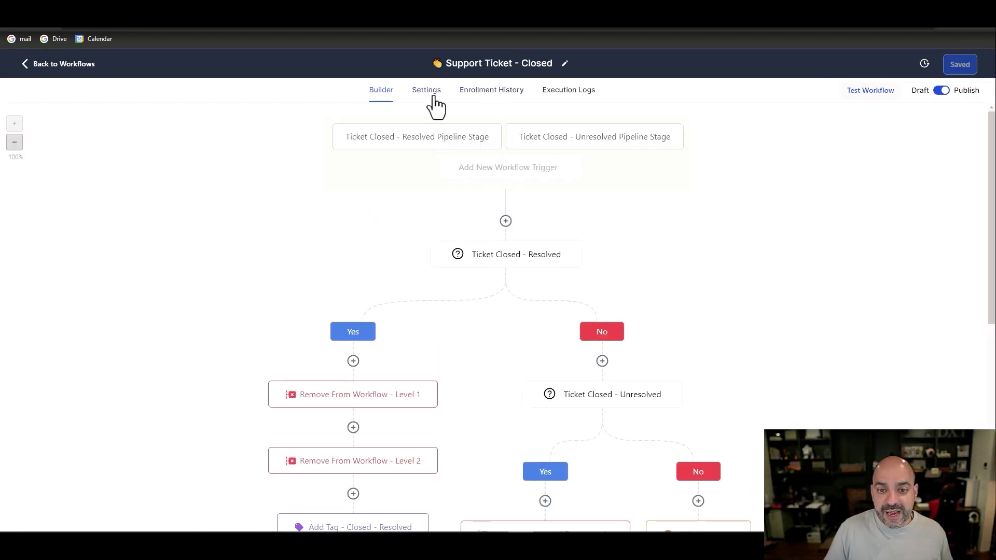
click(433, 104)
scroll(363, 198, down, 3)
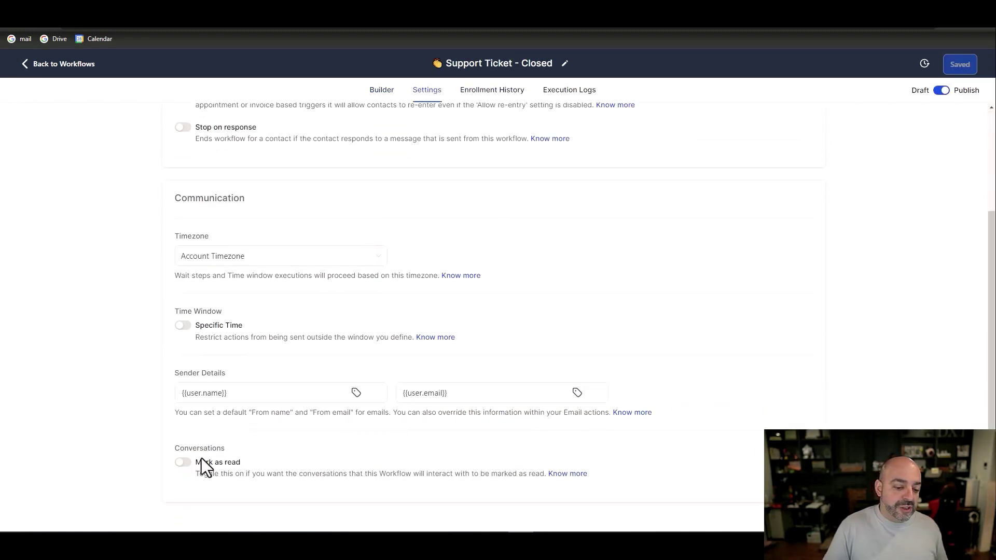
click(200, 461)
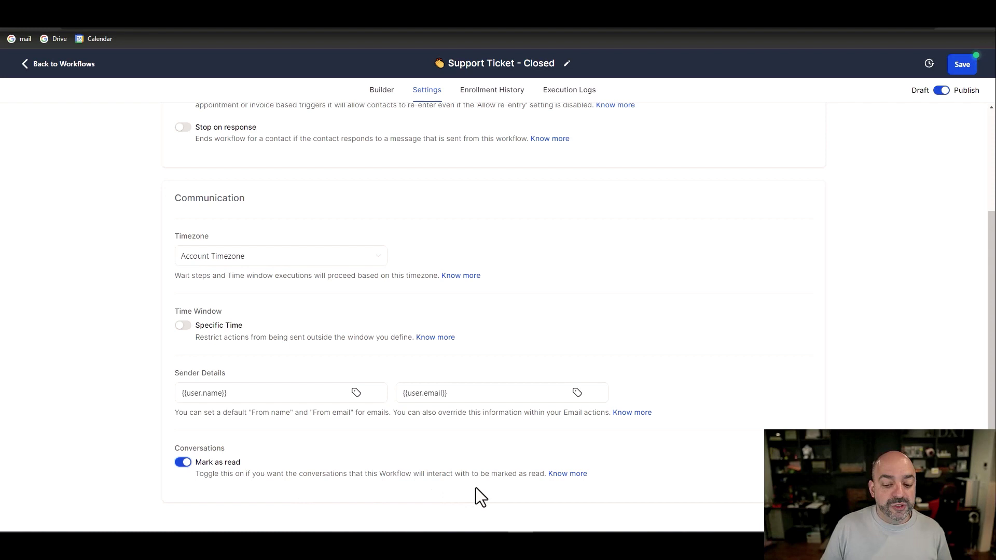
click(567, 473)
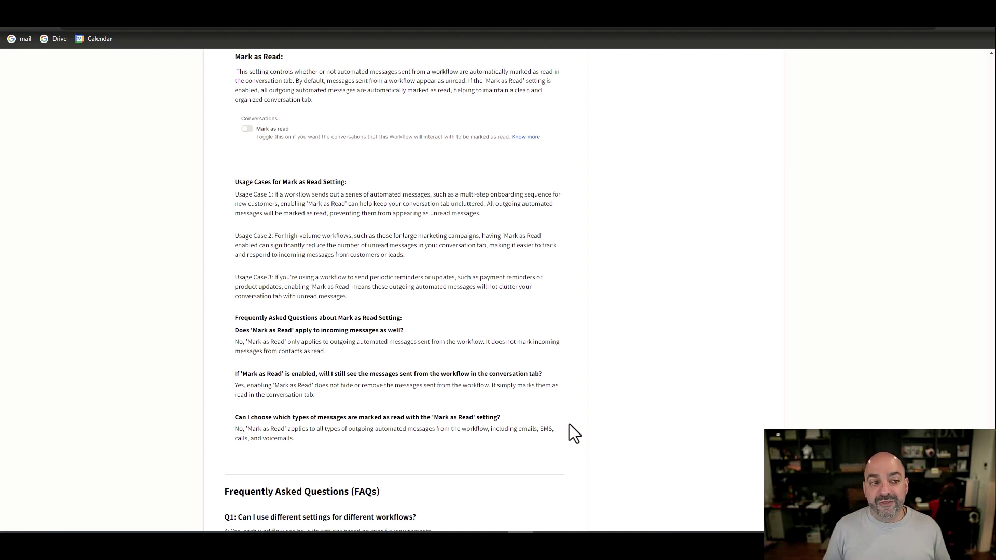
key(ctrl+w)
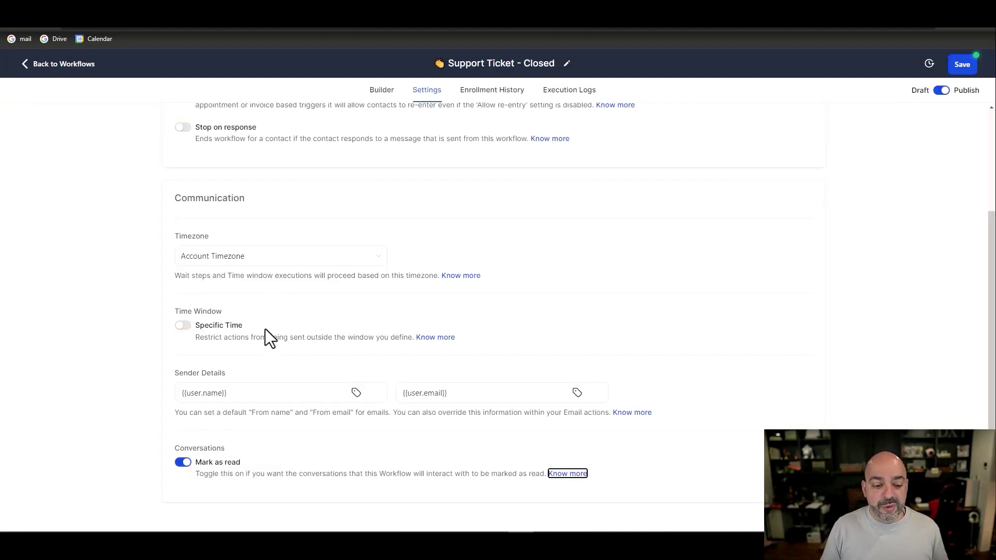
Step: Save the workflow and return to the Support Tickets workflow list
scroll(451, 319, up, 3)
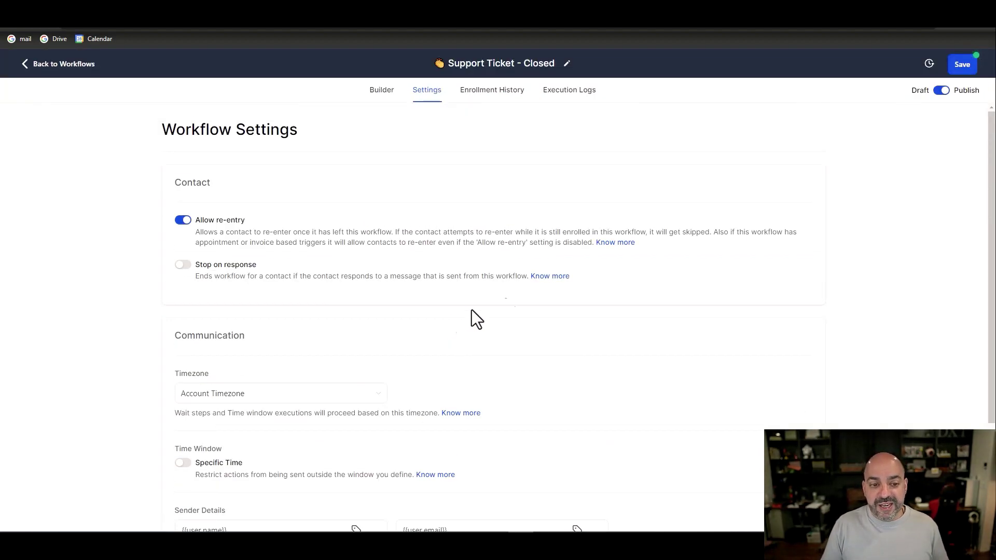
click(959, 66)
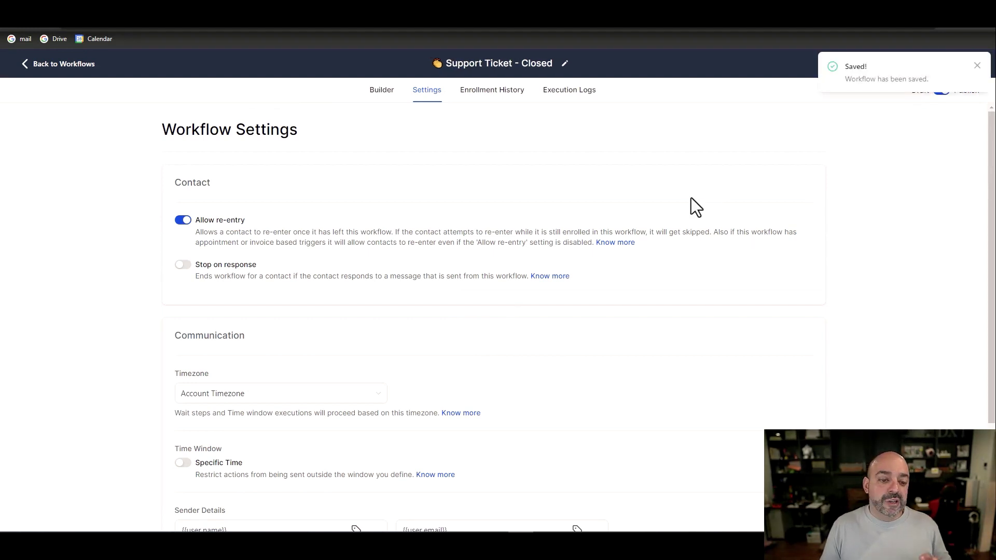
scroll(269, 440, down, 3)
scroll(269, 440, up, 3)
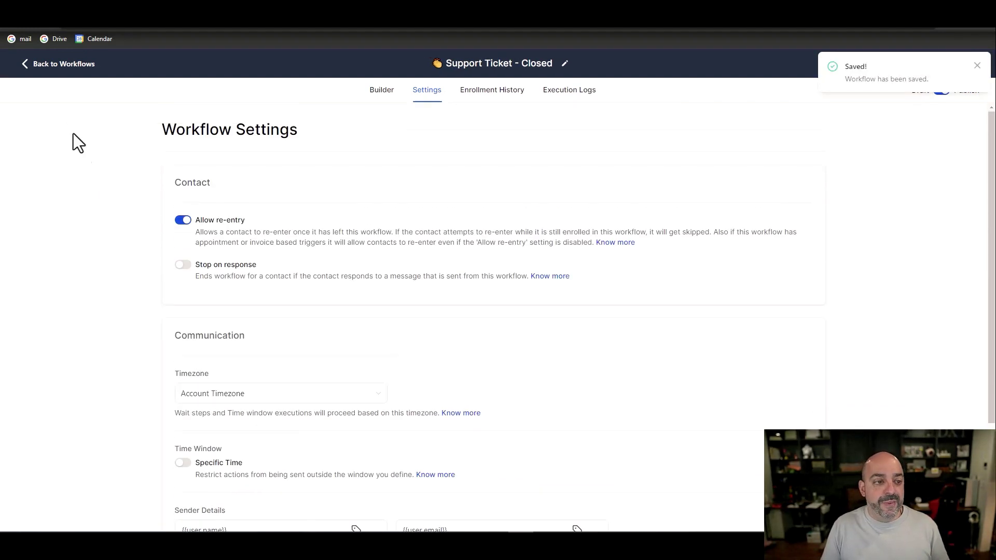
click(39, 73)
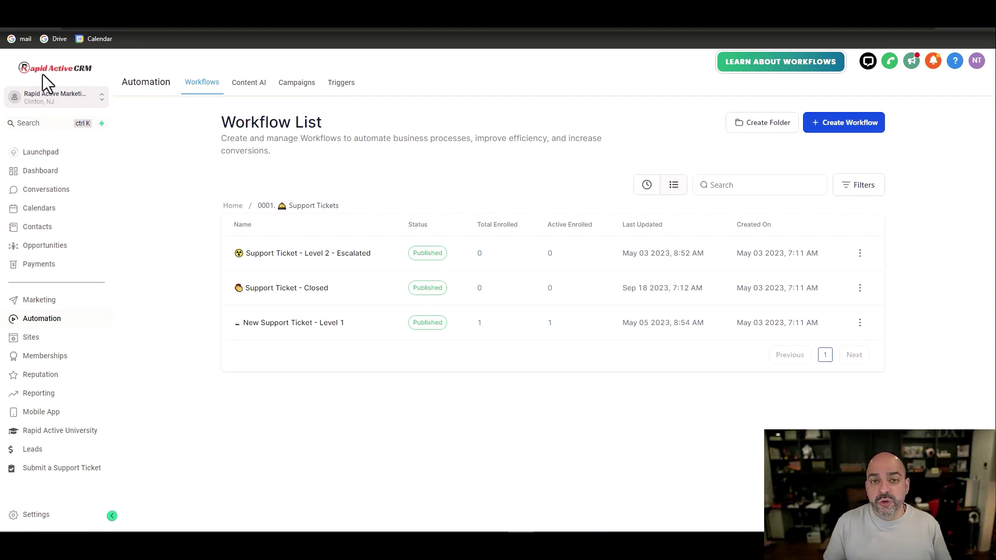
Step: Unstar the single conversation in the Starred tab, leaving 0 starred conversations
click(46, 189)
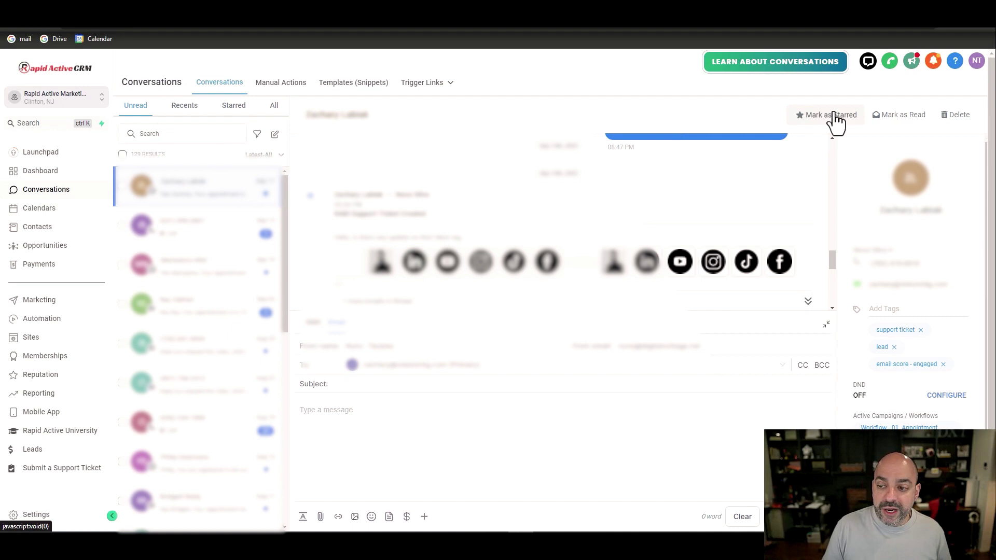
click(234, 106)
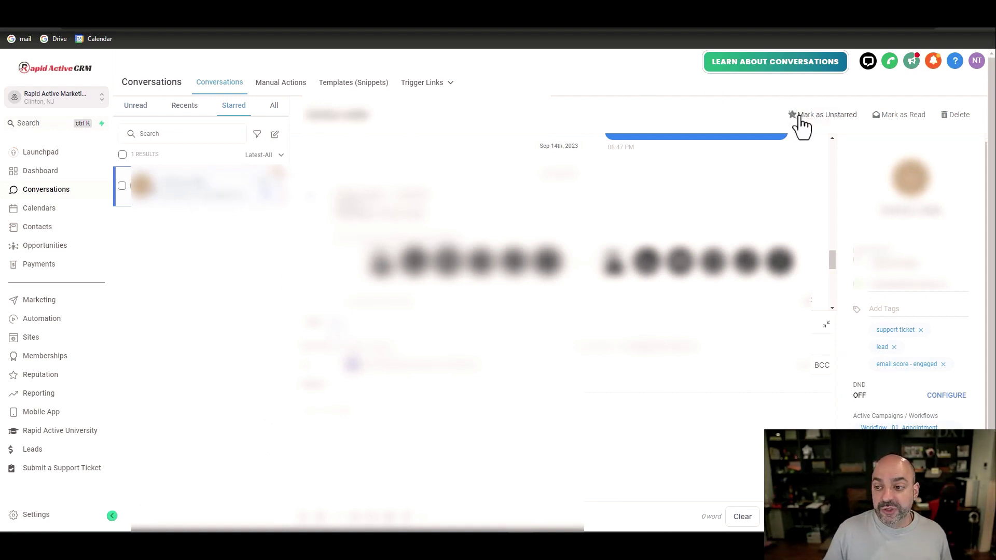
click(800, 119)
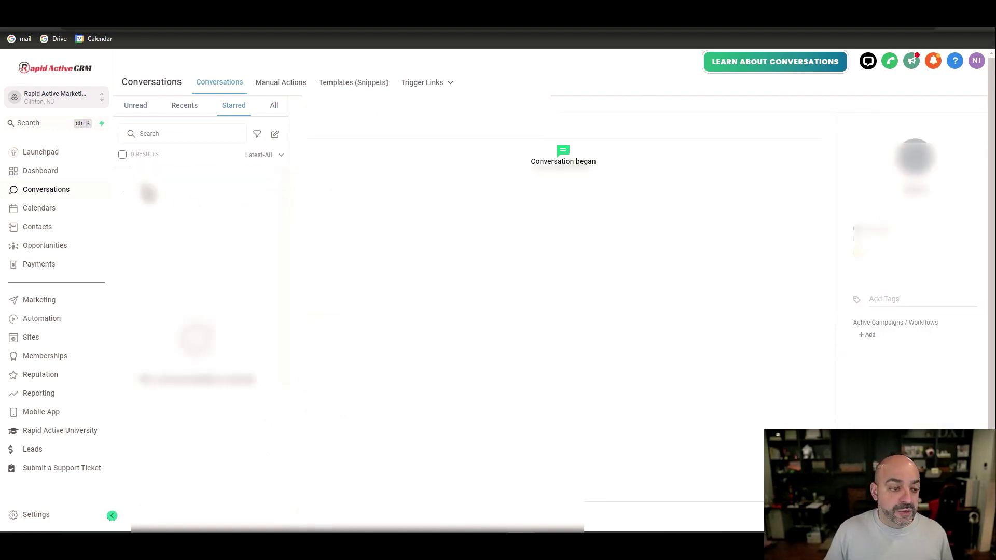
Step: Open Contacts and switch to the Active Clients smart list (1597 records, 4 filters)
click(46, 228)
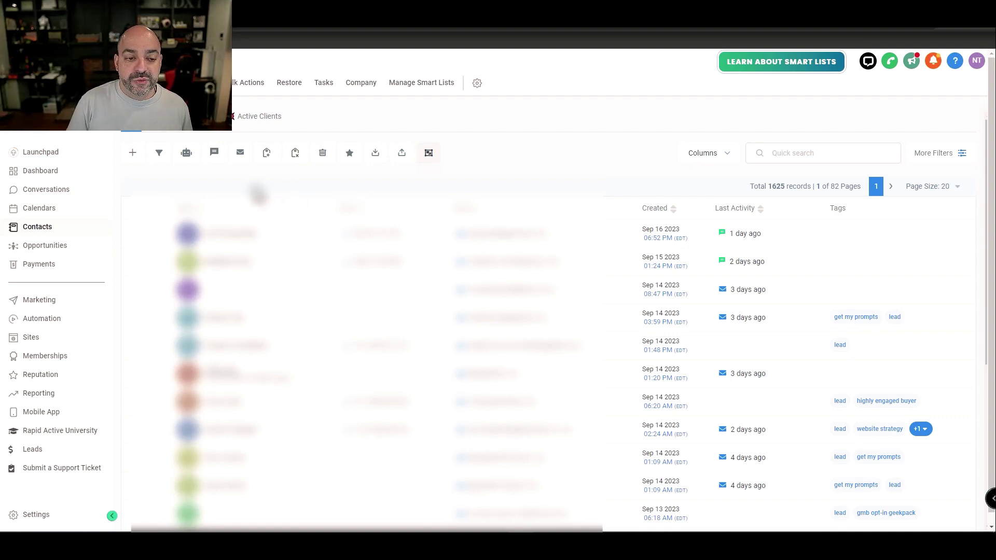
click(192, 129)
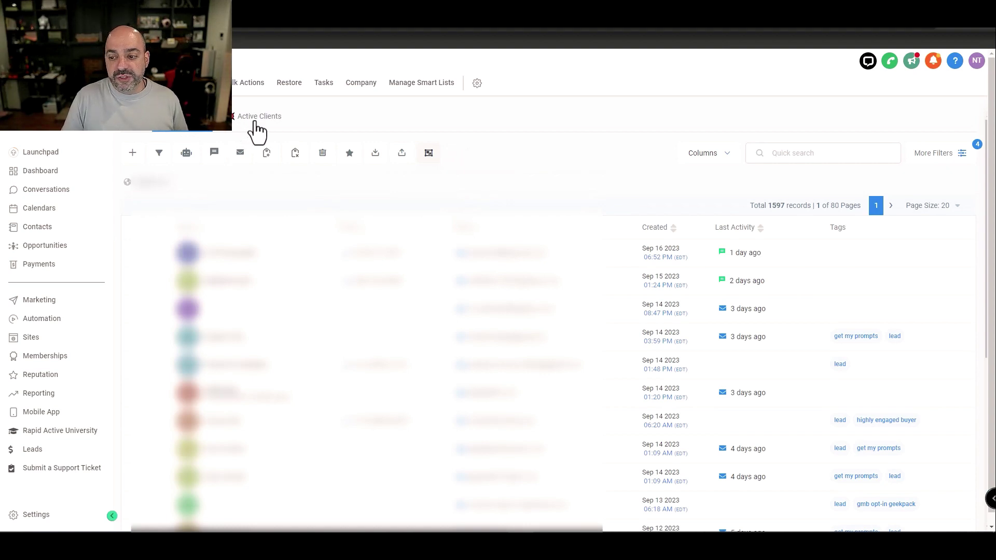
click(256, 120)
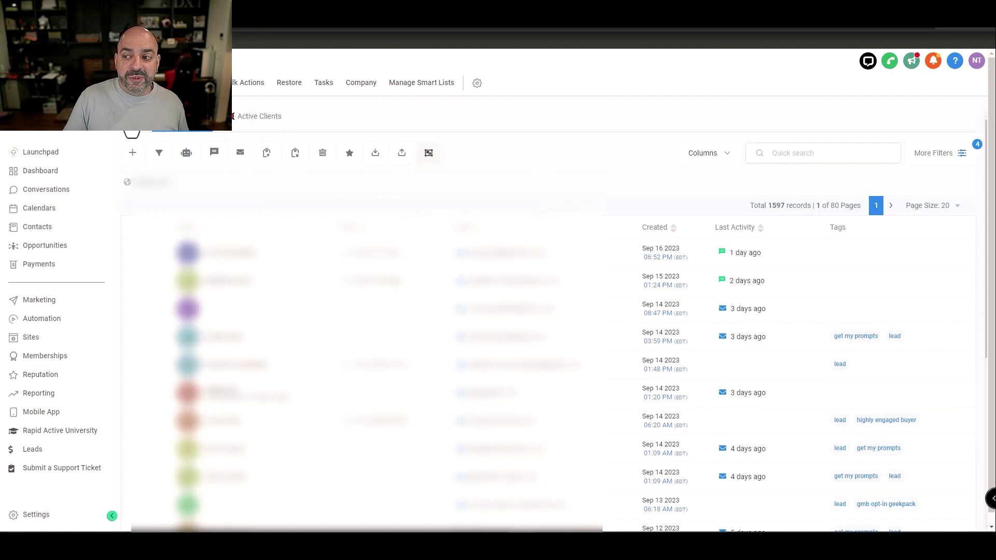
Step: Filter all contacts with a 'tag is not unsubscribed' condition
click(131, 120)
click(944, 154)
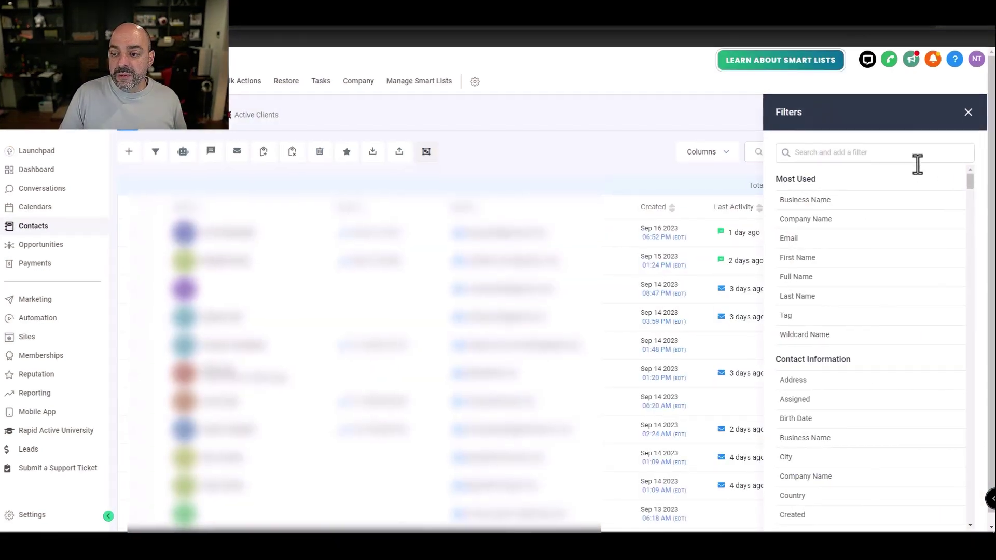
click(772, 69)
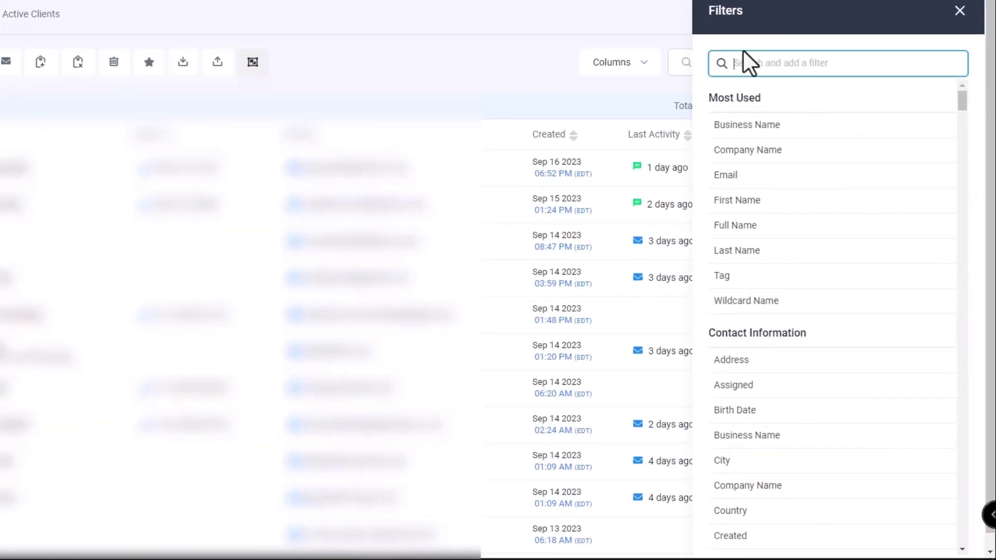
text(tag)
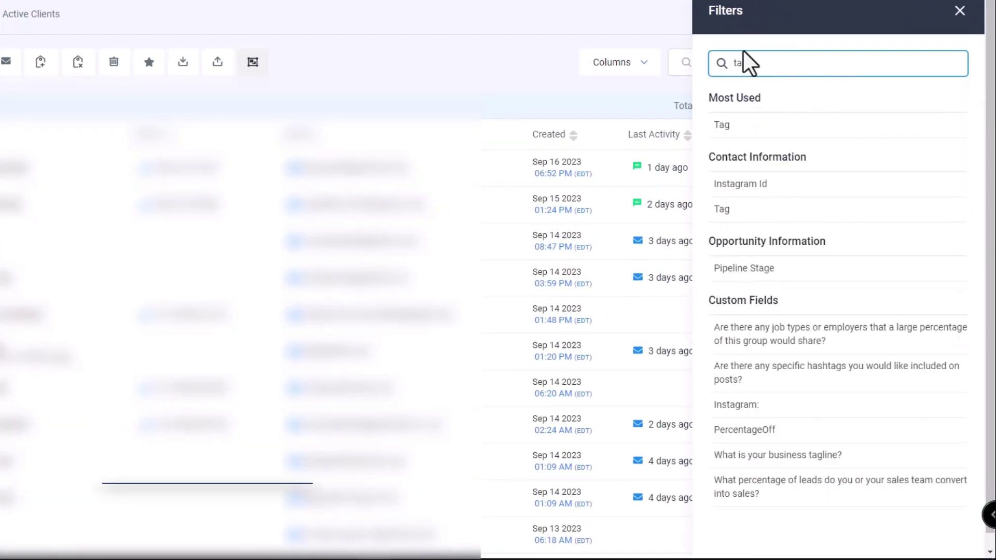
click(726, 126)
click(714, 281)
click(743, 278)
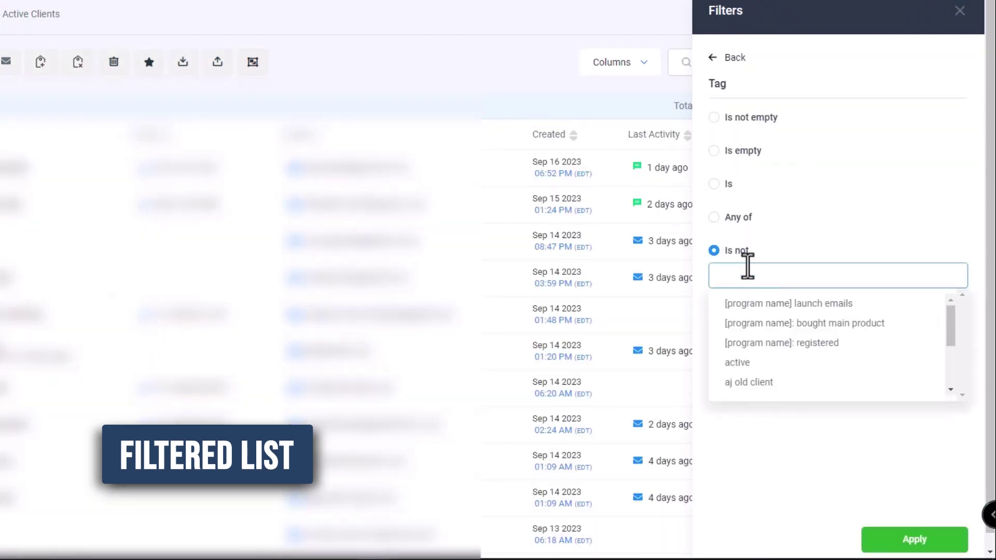
text(unsub)
click(742, 302)
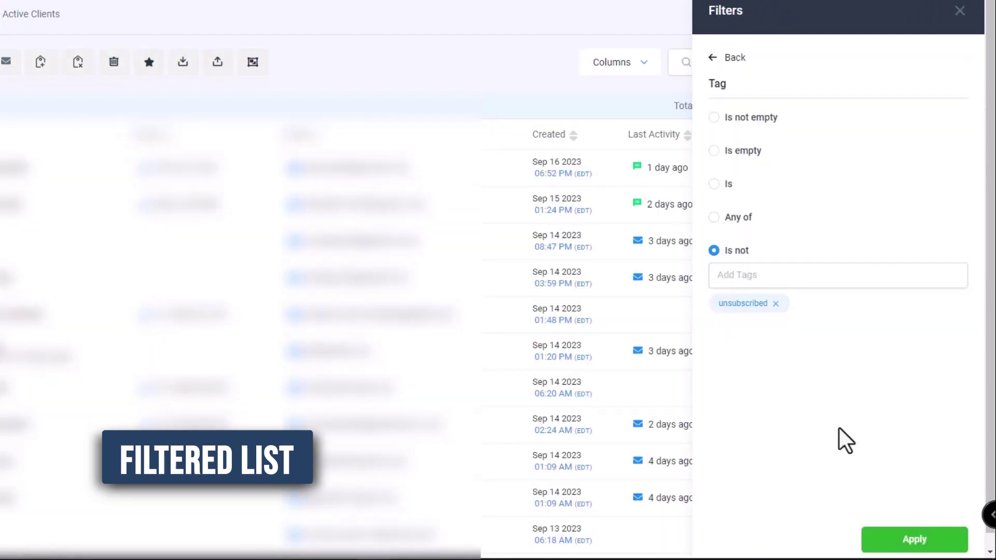
click(914, 539)
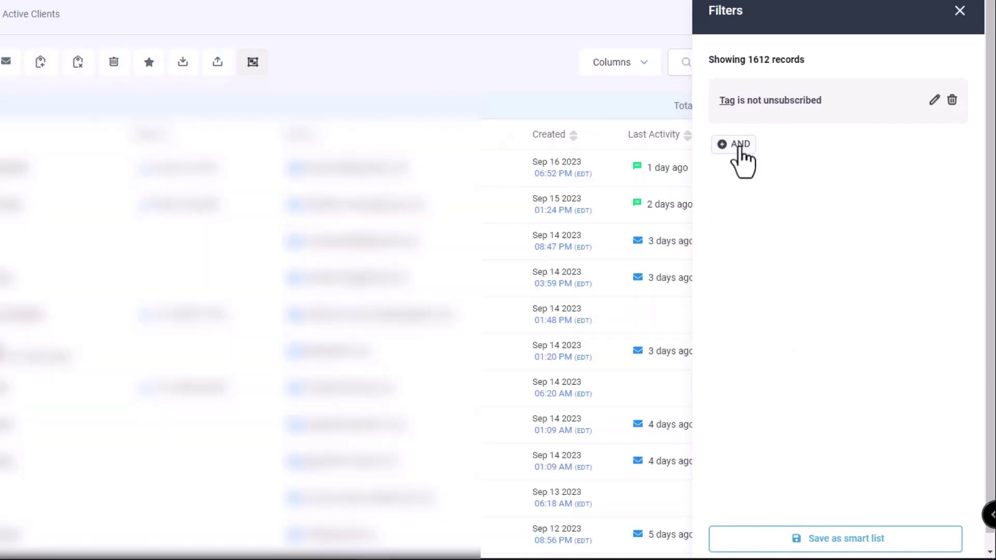
Step: Add a second 'tag is not' filter excluding the bounced email tag
click(740, 149)
click(777, 84)
text(tag)
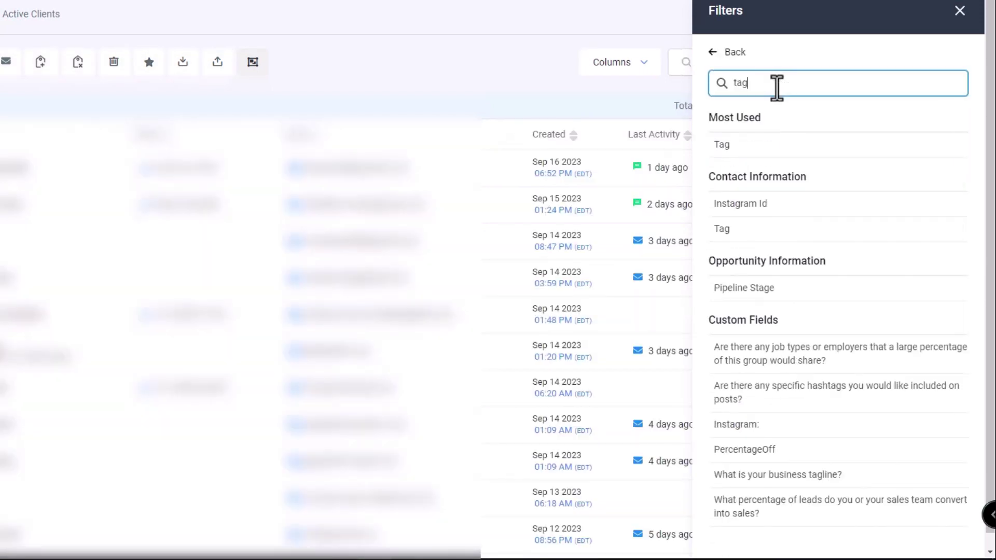
click(767, 229)
click(800, 250)
text(b)
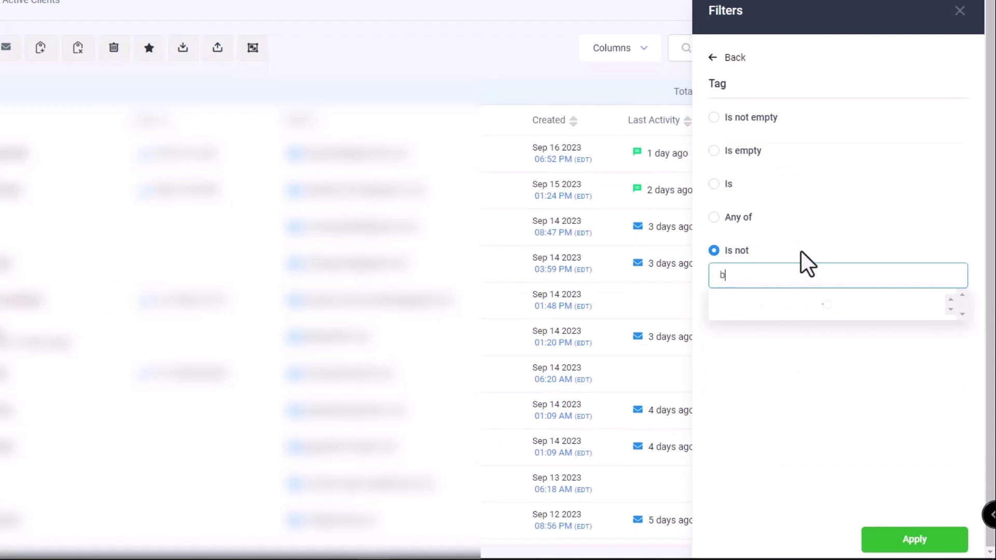
text(opunsub)
key(BackSpace)
key(BackSpace)
key(BackSpace)
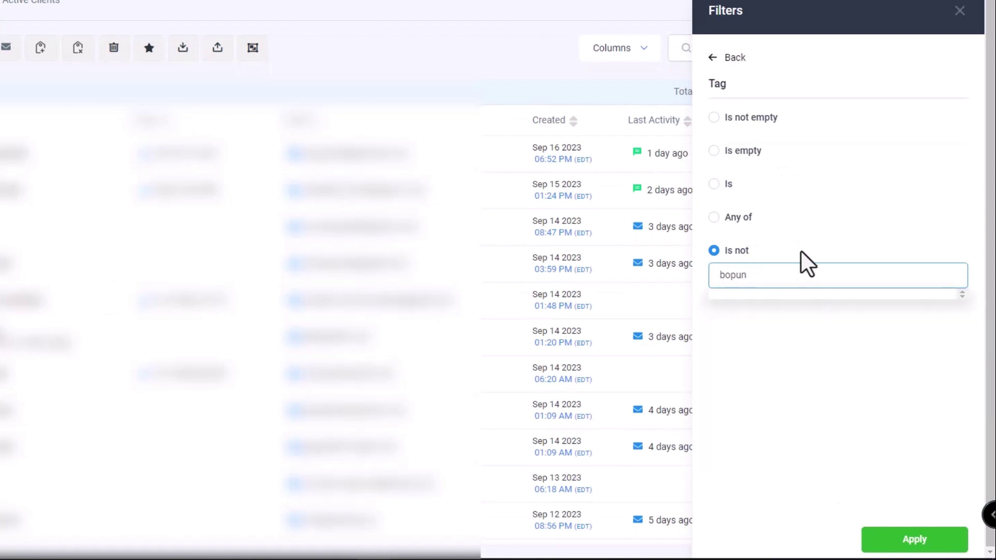
key(BackSpace)
key(BackSpace)
key(BackSpace)
key(Return)
click(926, 541)
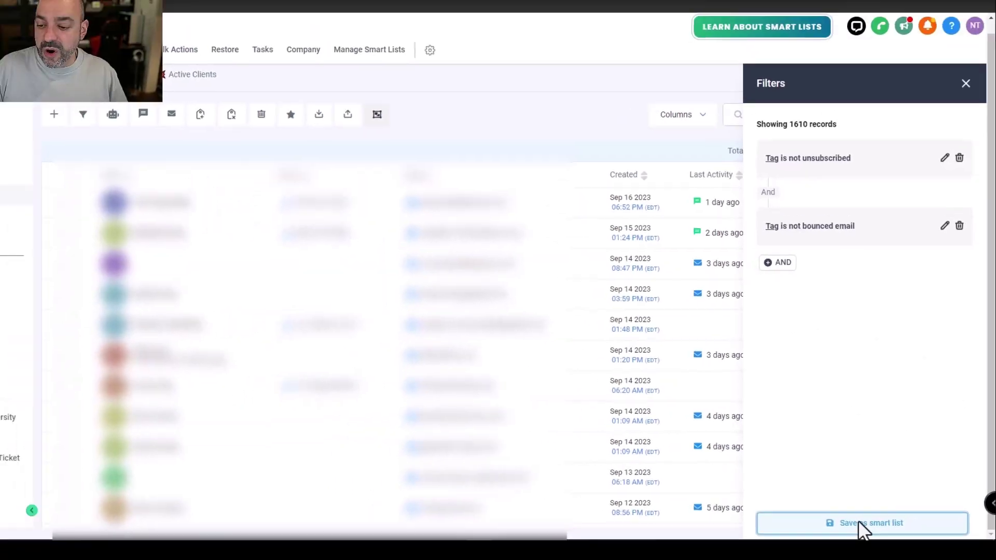
Step: Save the filtered 1610 contacts as the smart list 'No Unsubs and filtered'
click(858, 523)
click(440, 142)
text(No Un)
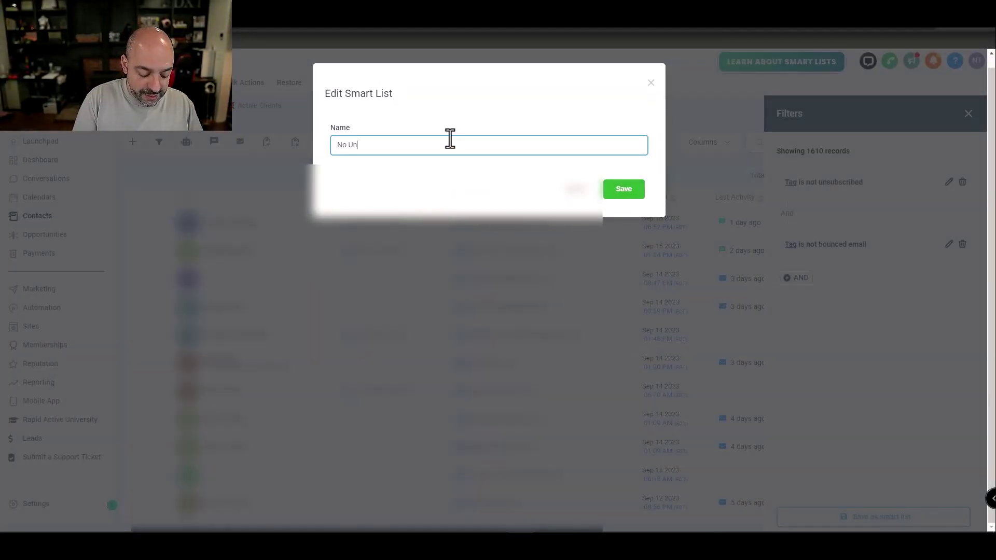
text(subs and filtered)
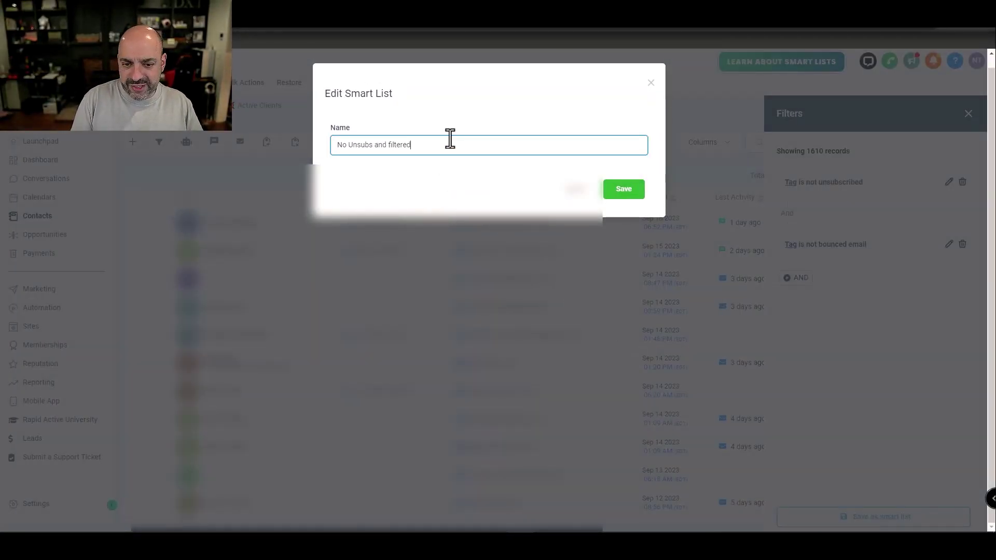
click(625, 190)
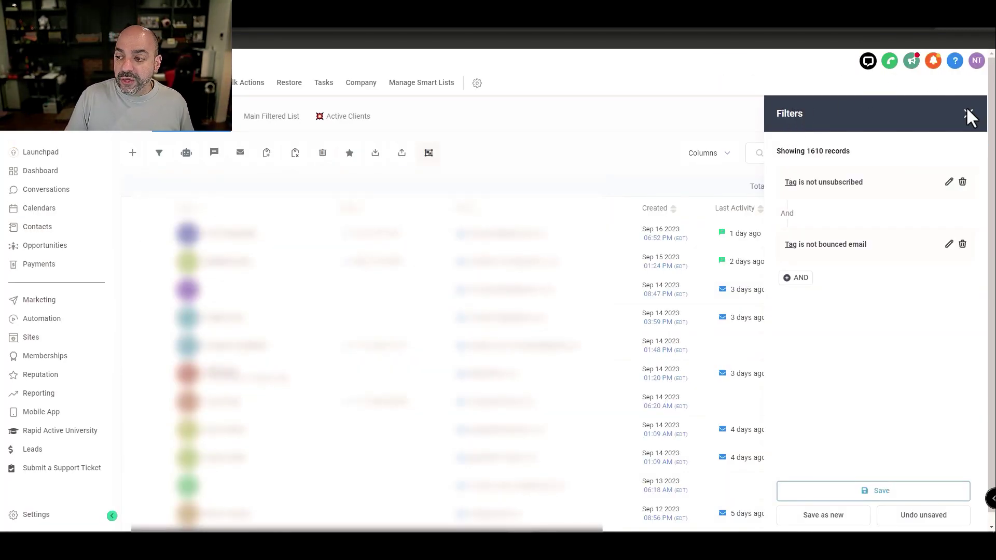
Step: Add Company Name, Email Lead Score and Engagement Score columns to the contacts table
click(967, 114)
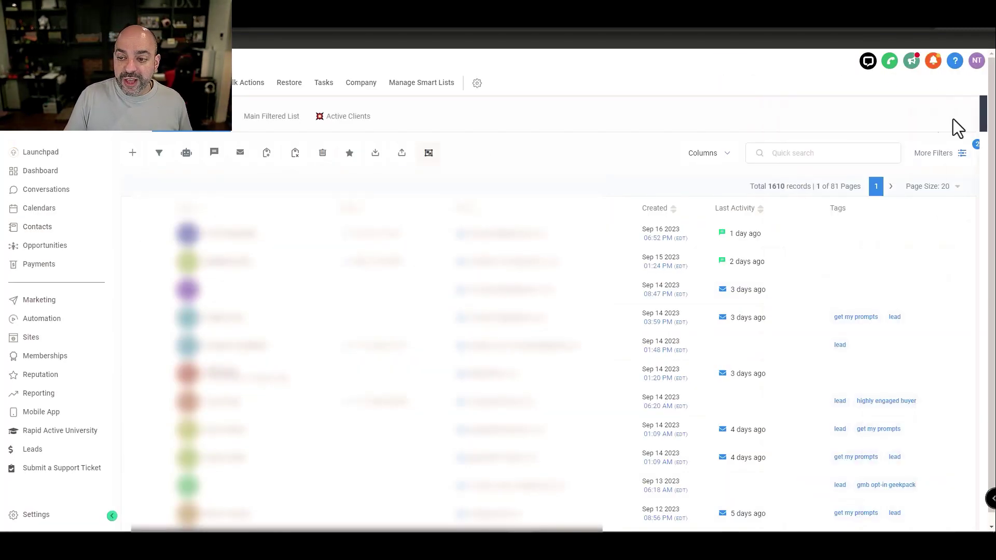
click(725, 157)
scroll(725, 268, down, 5)
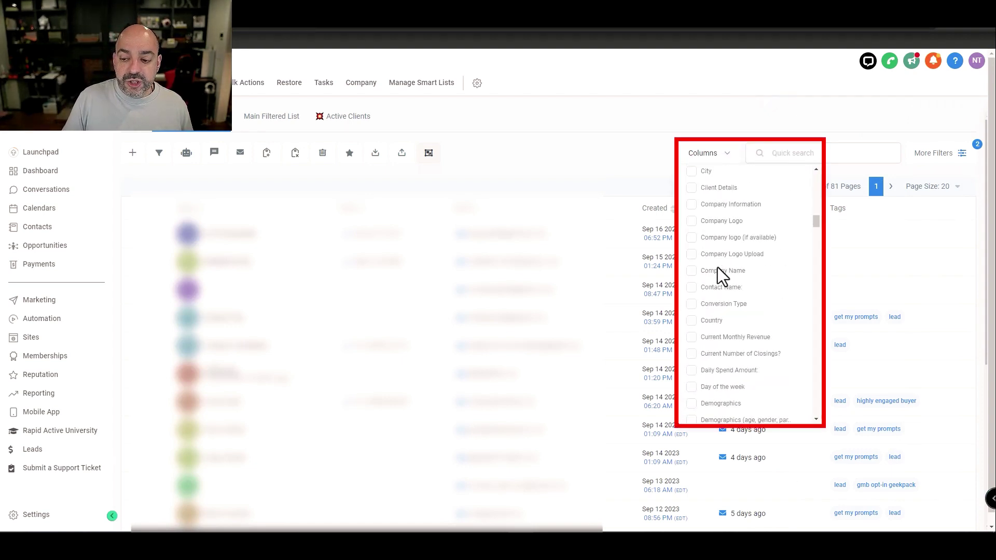
scroll(715, 269, up, 3)
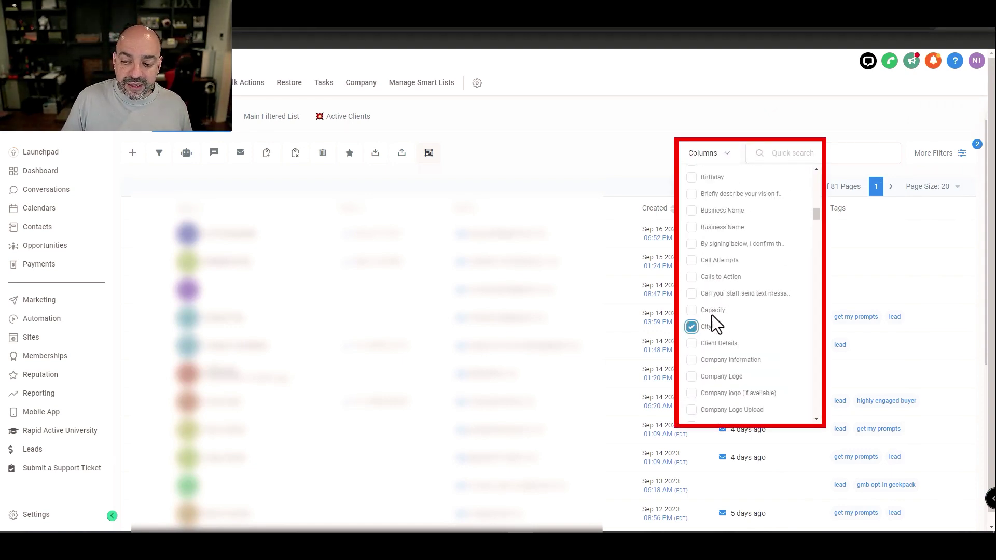
scroll(765, 311, down, 5)
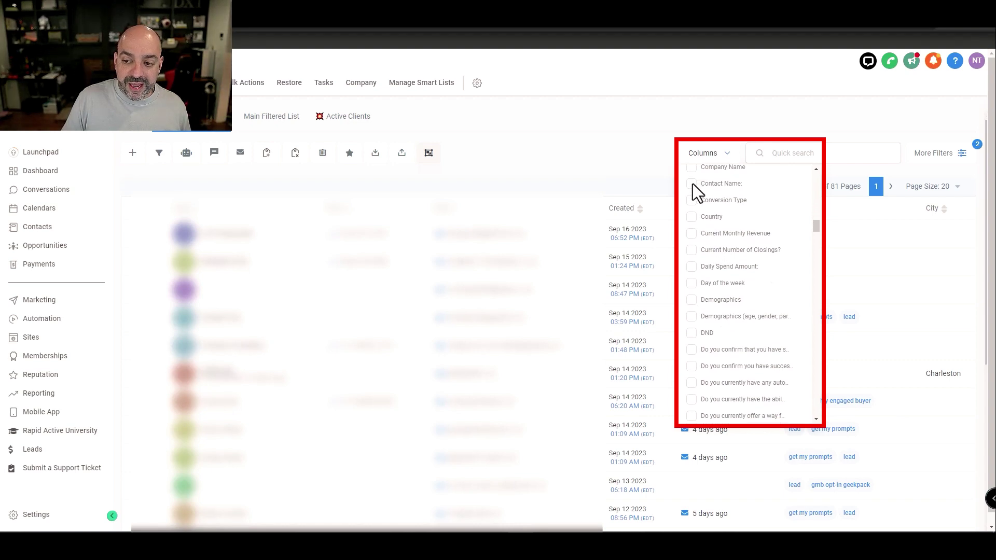
click(694, 168)
scroll(738, 285, down, 6)
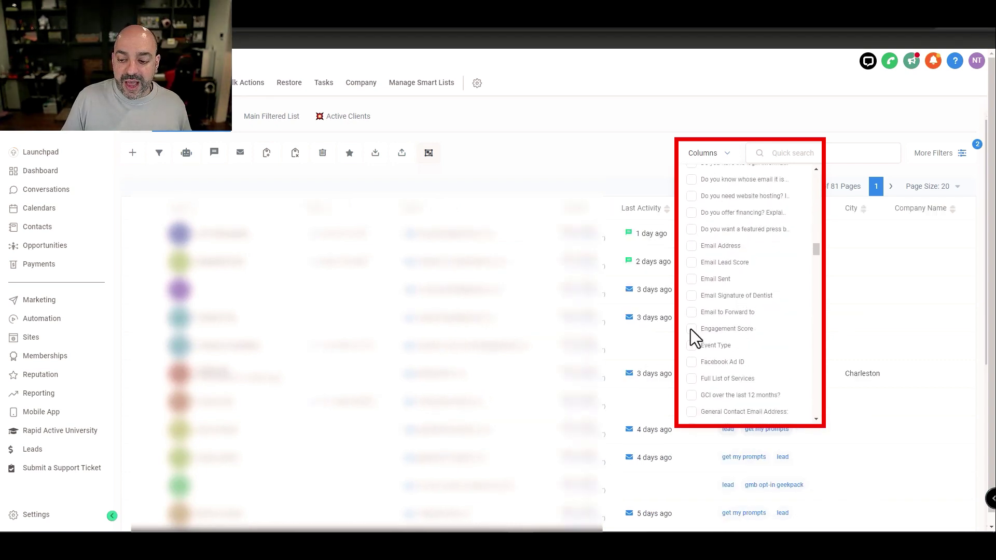
click(694, 262)
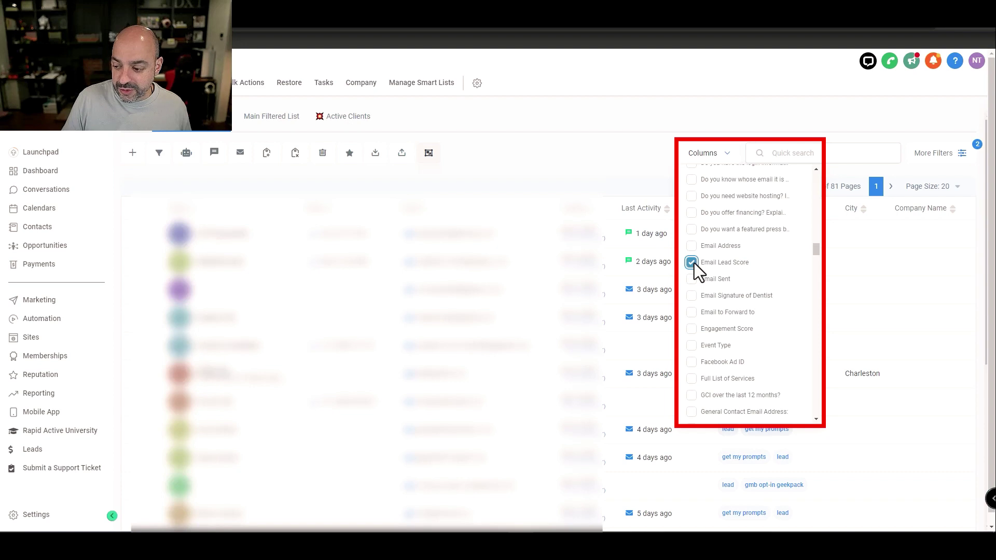
click(692, 328)
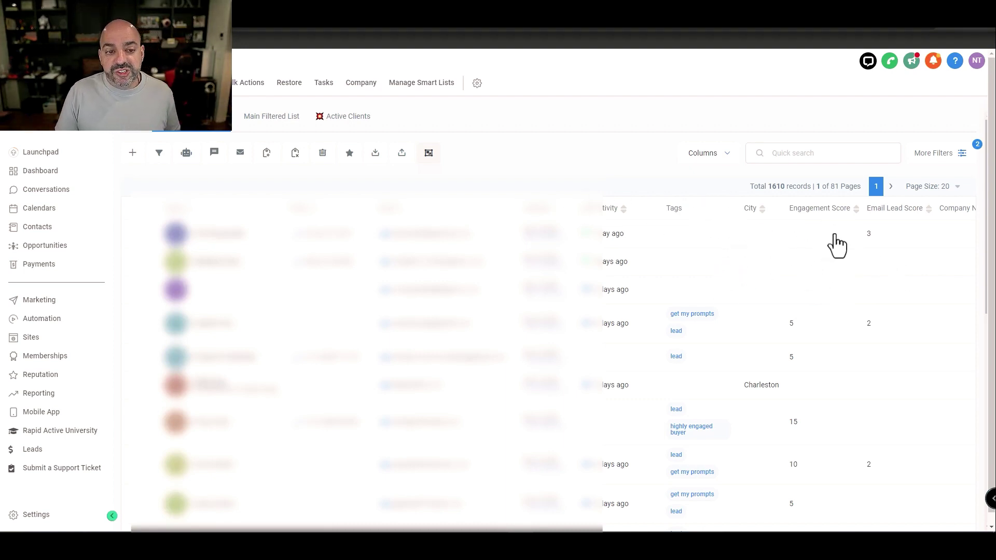
Step: Save the added columns to 'No Unsubs and filtered' and go to Manage Smart Lists
click(933, 156)
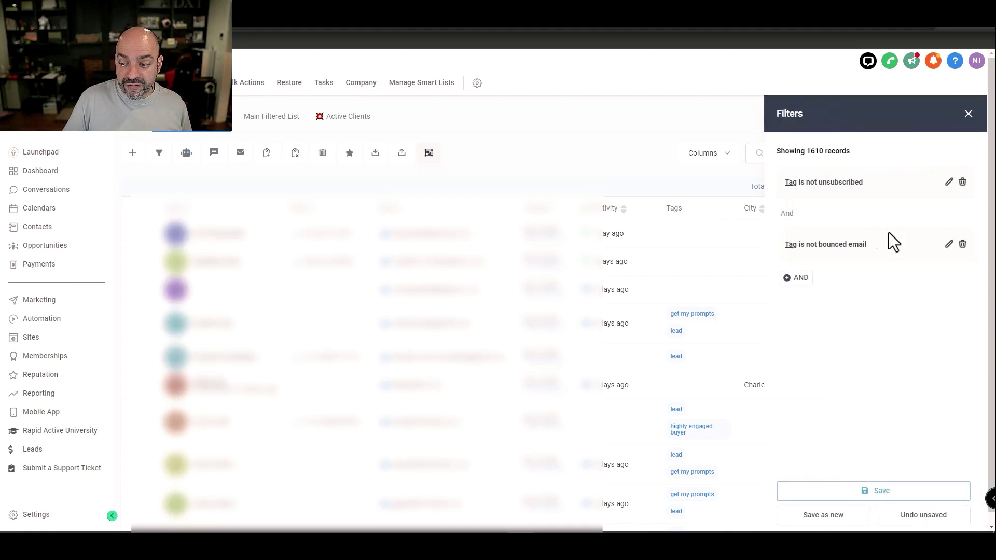
click(853, 490)
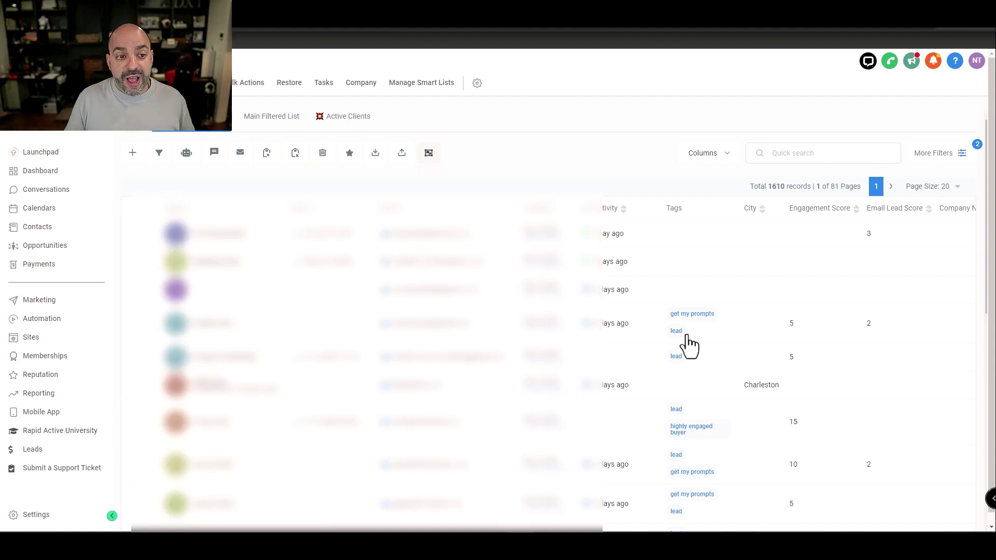
click(437, 86)
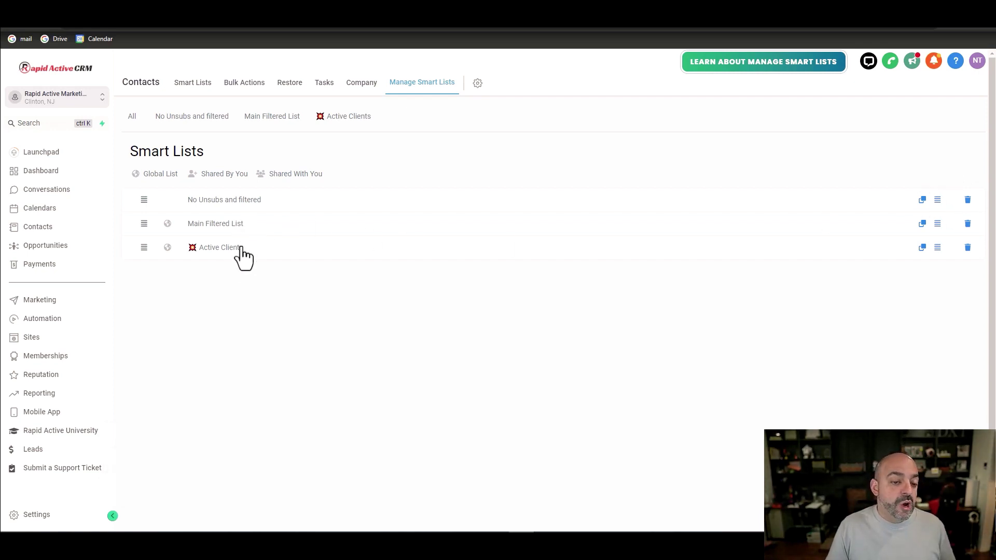
Step: Save 'No Unsubs and filtered' as a Global list shared with all users, then return to Contacts
click(937, 201)
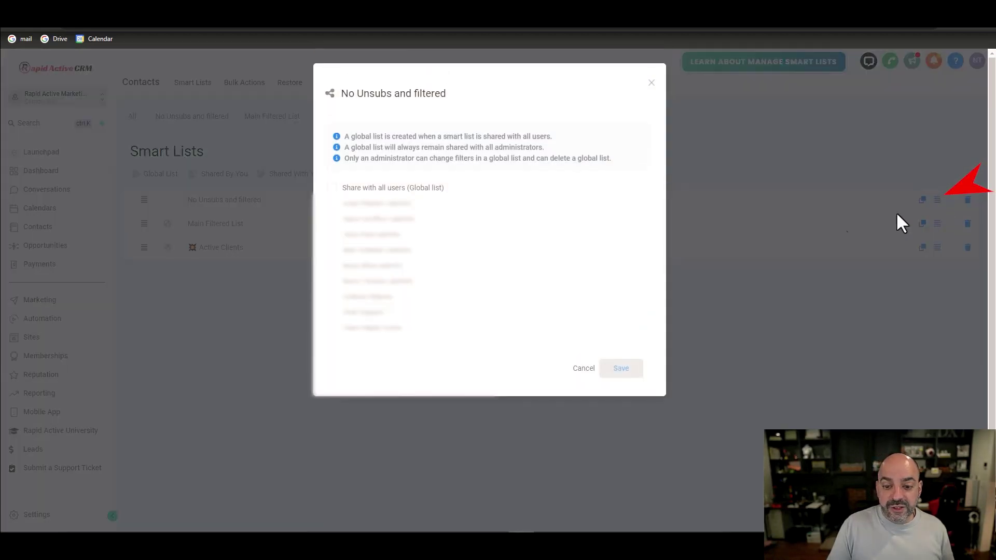
click(331, 188)
click(618, 368)
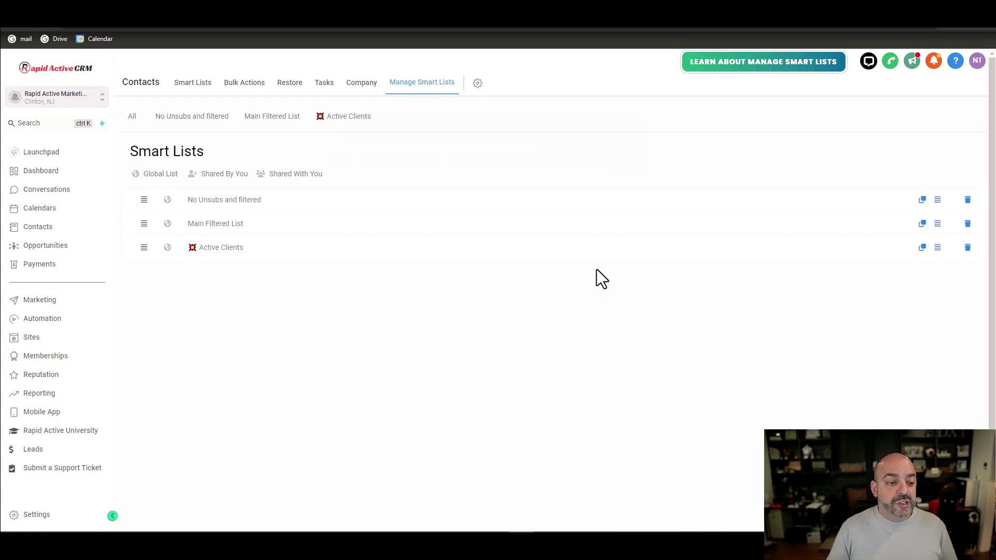
click(46, 224)
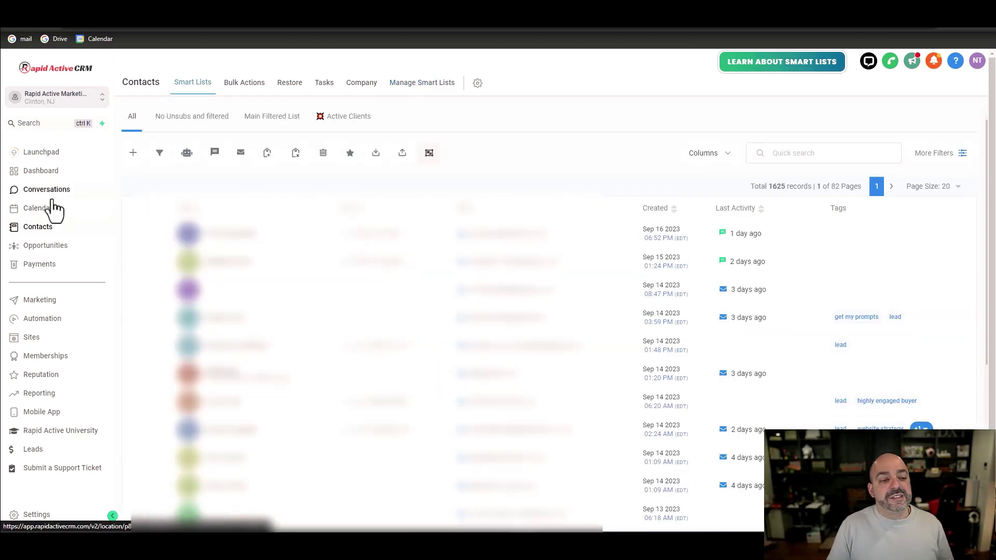
Step: Show the Conversations inbox (129 results) and review the Sep 17 thread's contact details panel
click(57, 197)
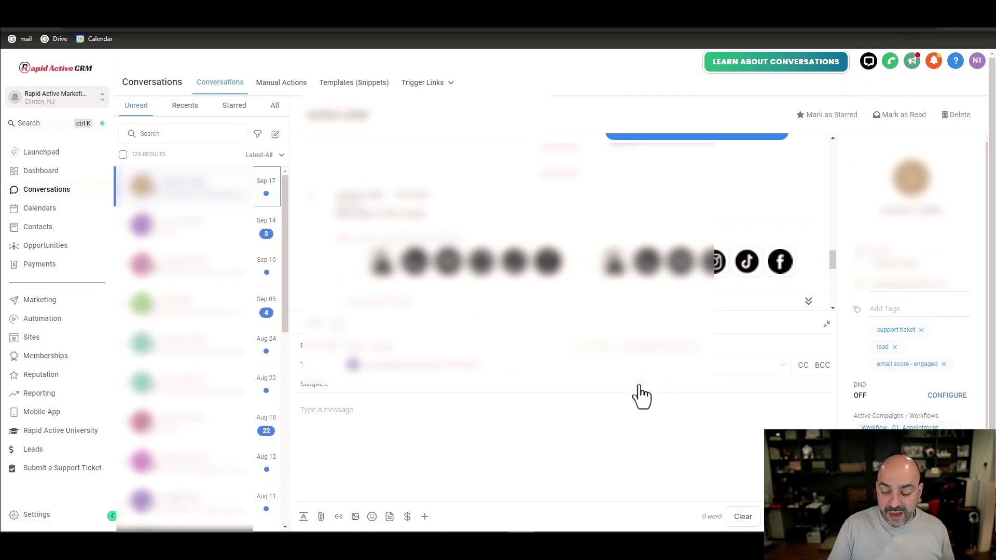
scroll(916, 381, down, 3)
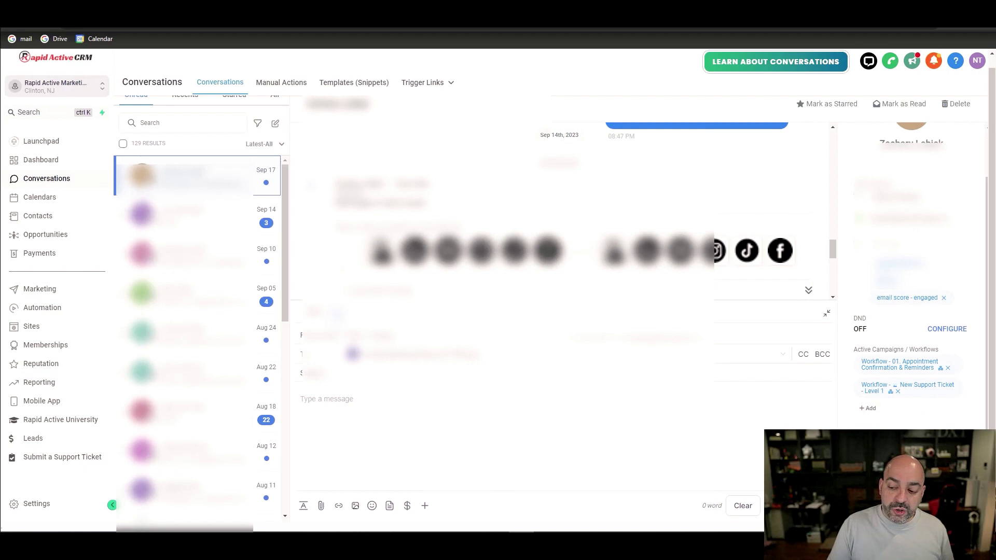
scroll(961, 336, up, 1)
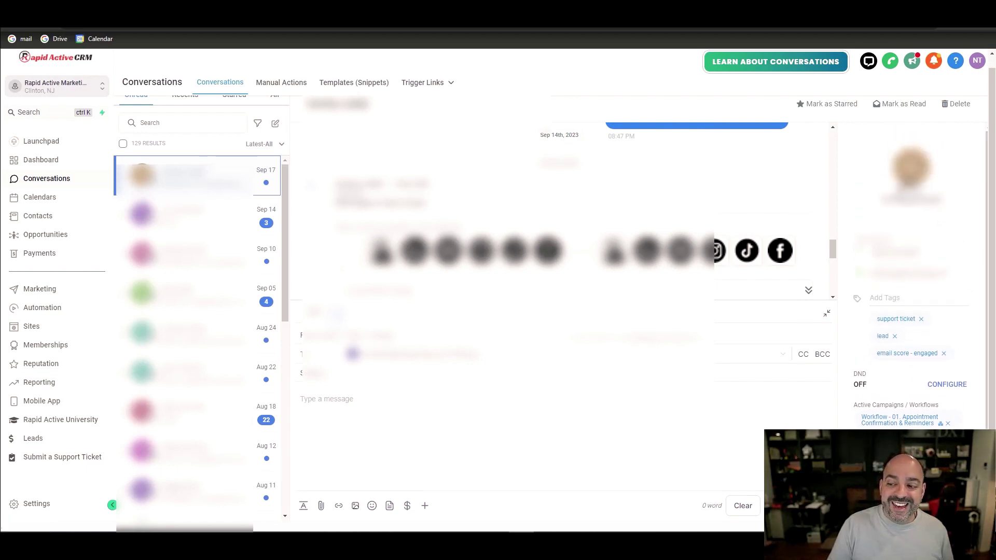
click(911, 166)
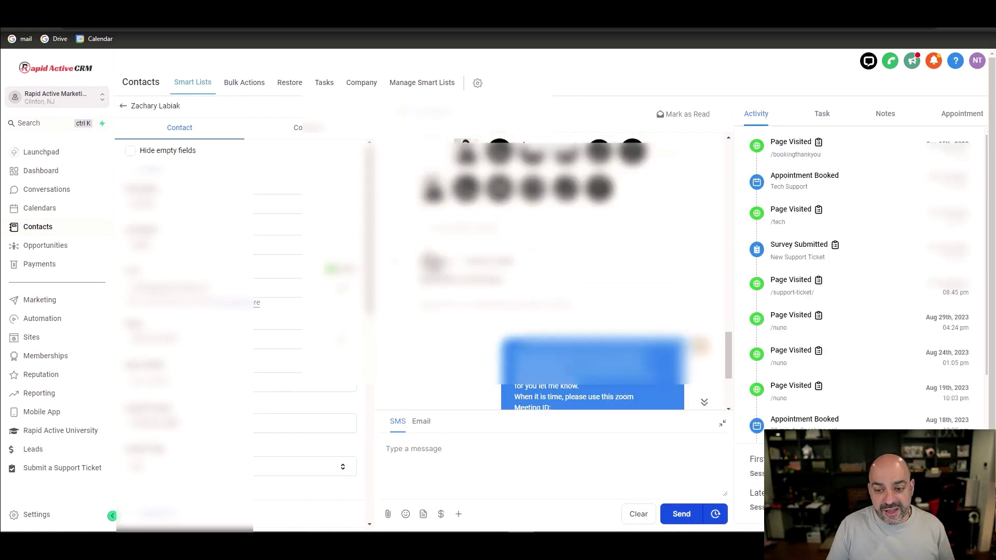
scroll(818, 267, down, 2)
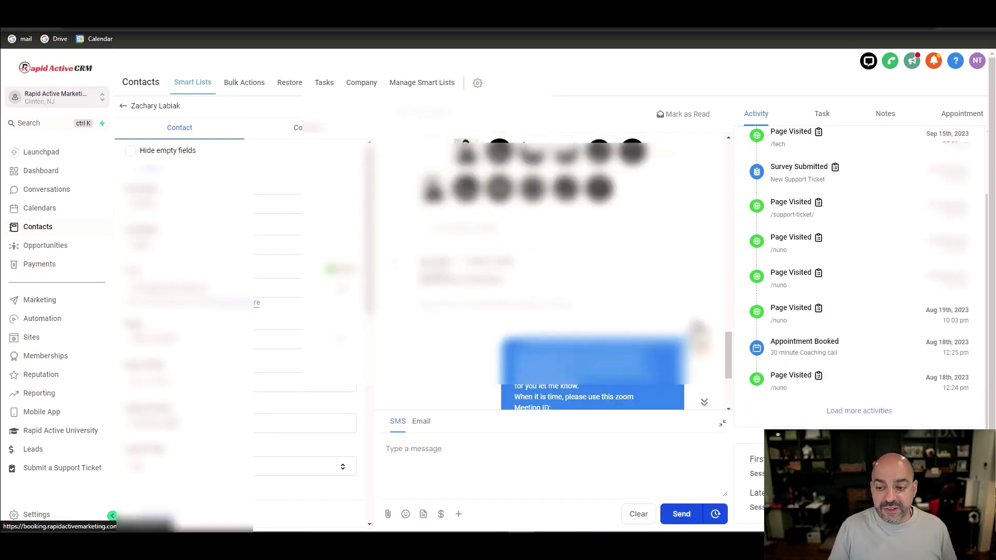
scroll(194, 280, down, 3)
scroll(195, 283, up, 5)
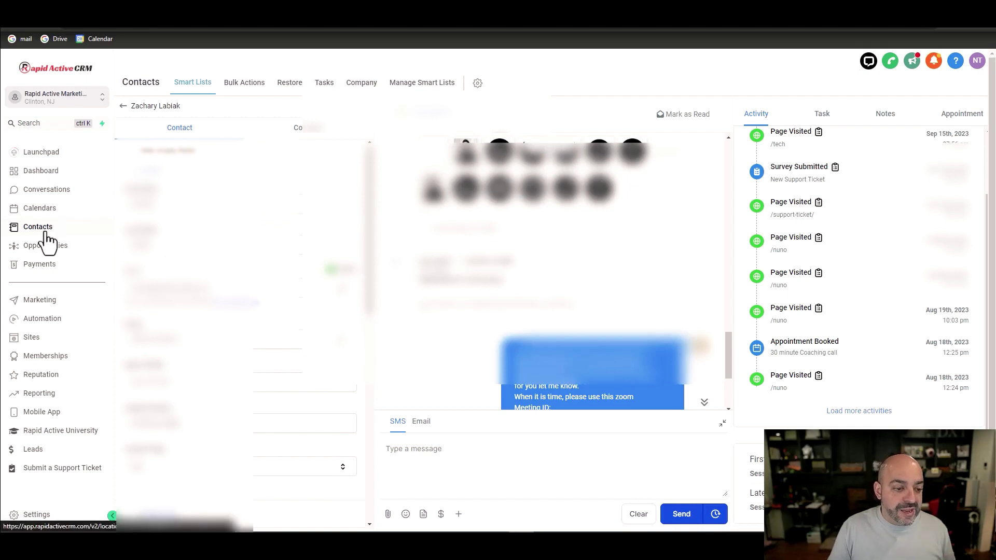
click(44, 190)
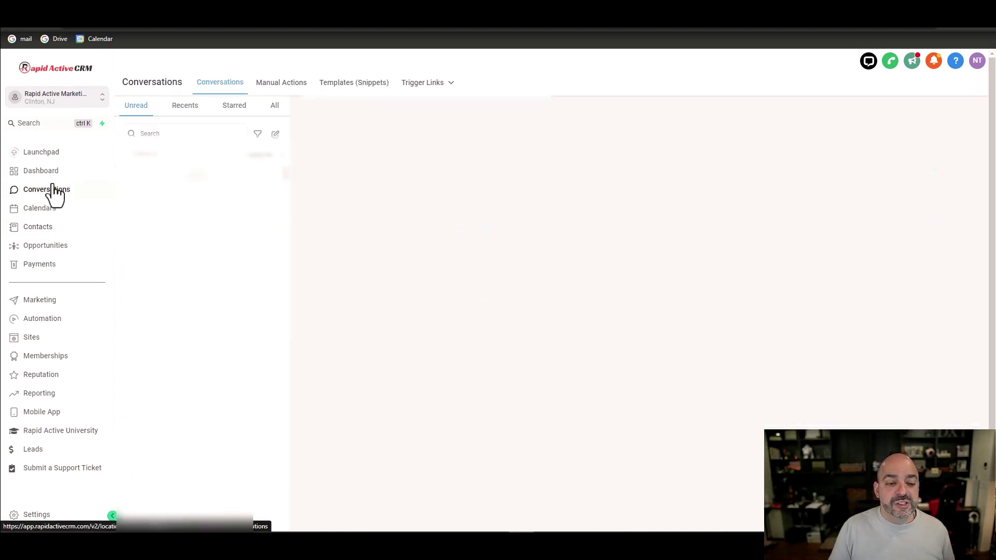